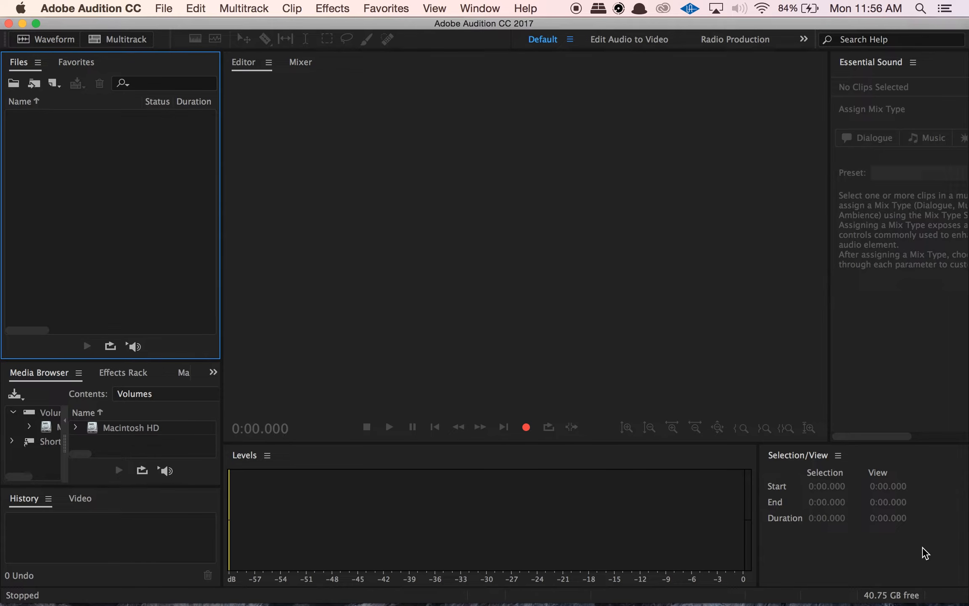
- Switch to the Finder folder of noise reduction files, play BroadbandHum.wav briefly in QuickTime Player and close it
key(super+Tab)
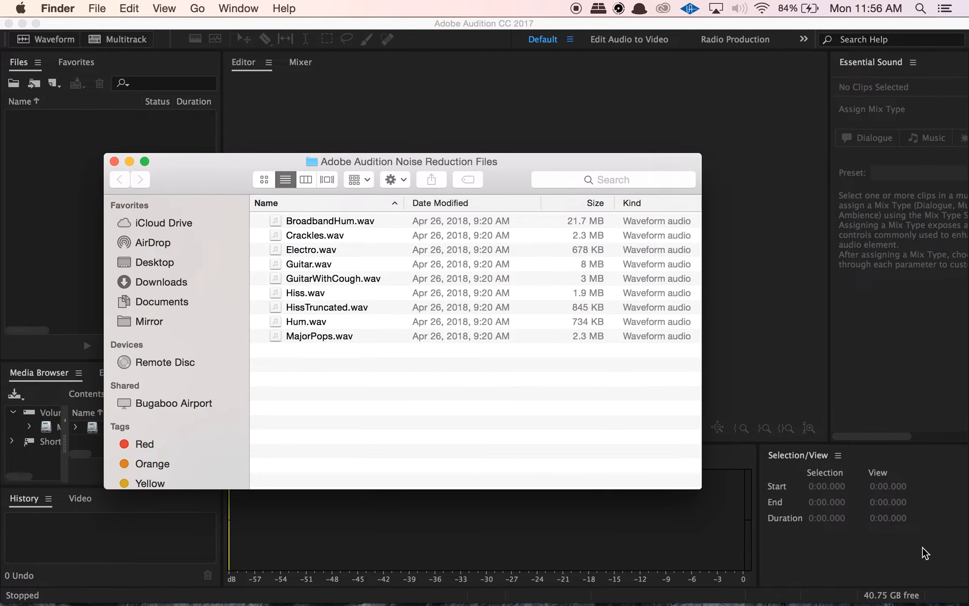
double_click(336, 222)
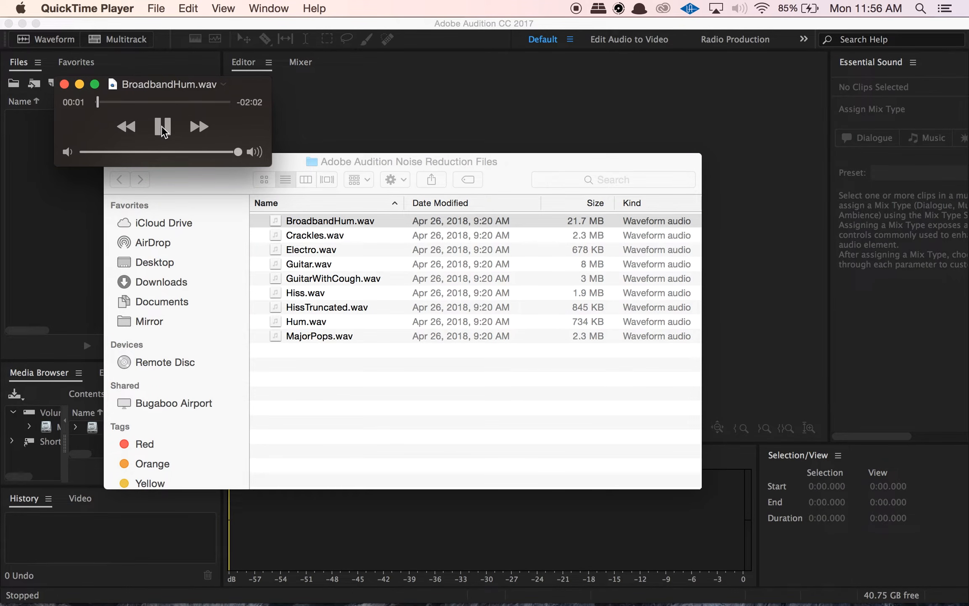
click(162, 128)
click(64, 84)
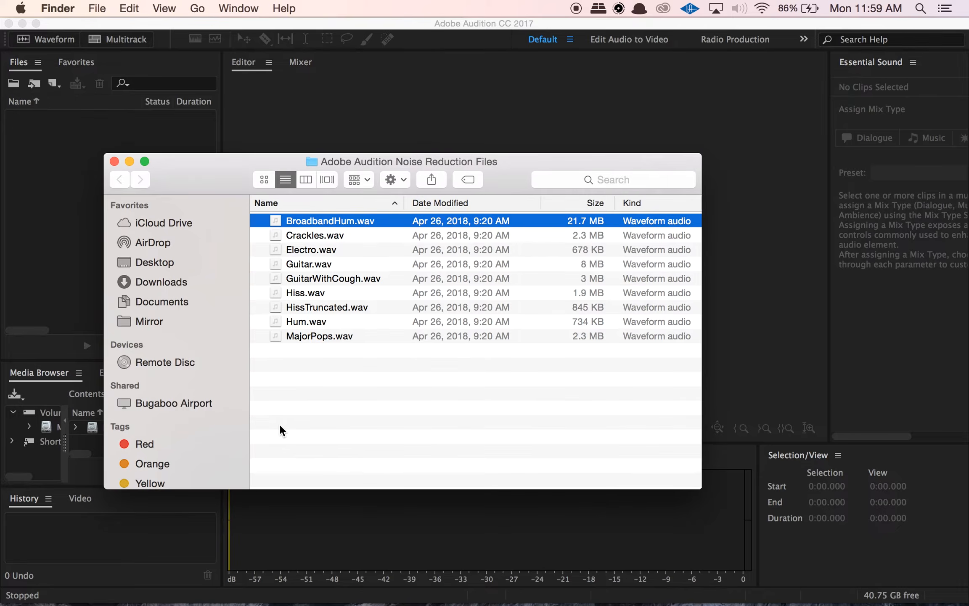
- Switch back to Adobe Audition and import BroadbandHum.wav from the Adobe Audition Noise Reduction Files folder
key(super+Tab)
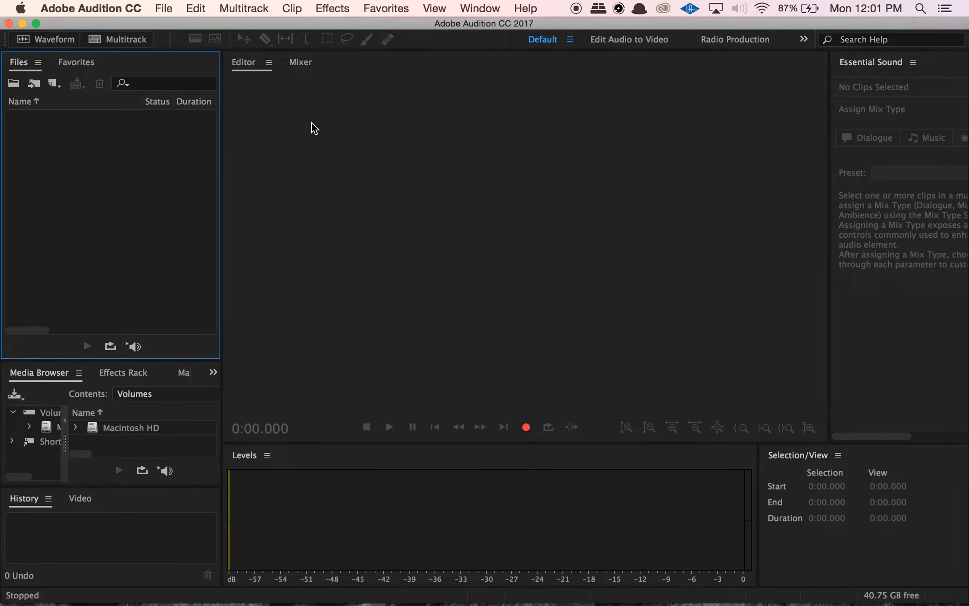
click(164, 8)
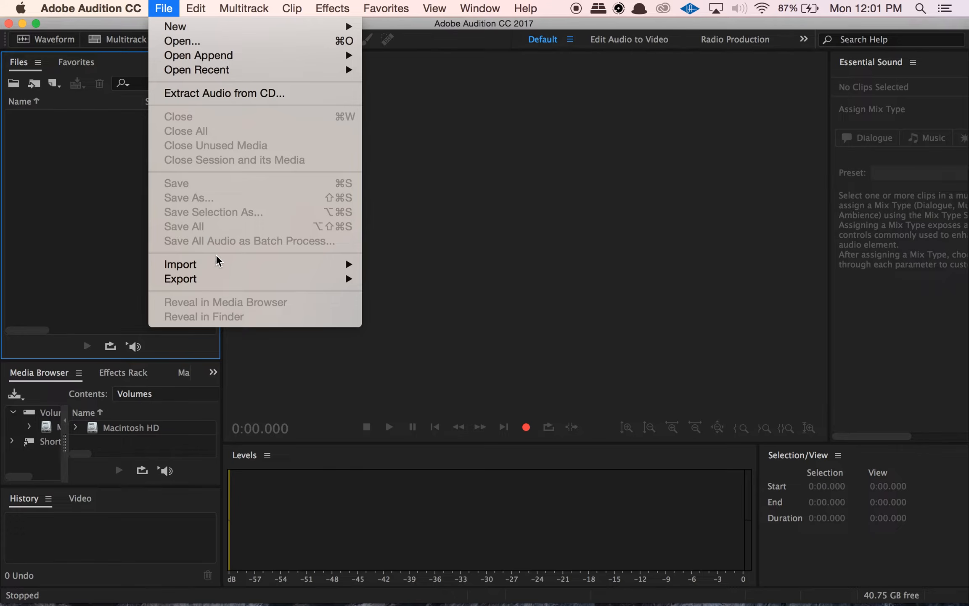
mouse_move(227, 264)
click(484, 263)
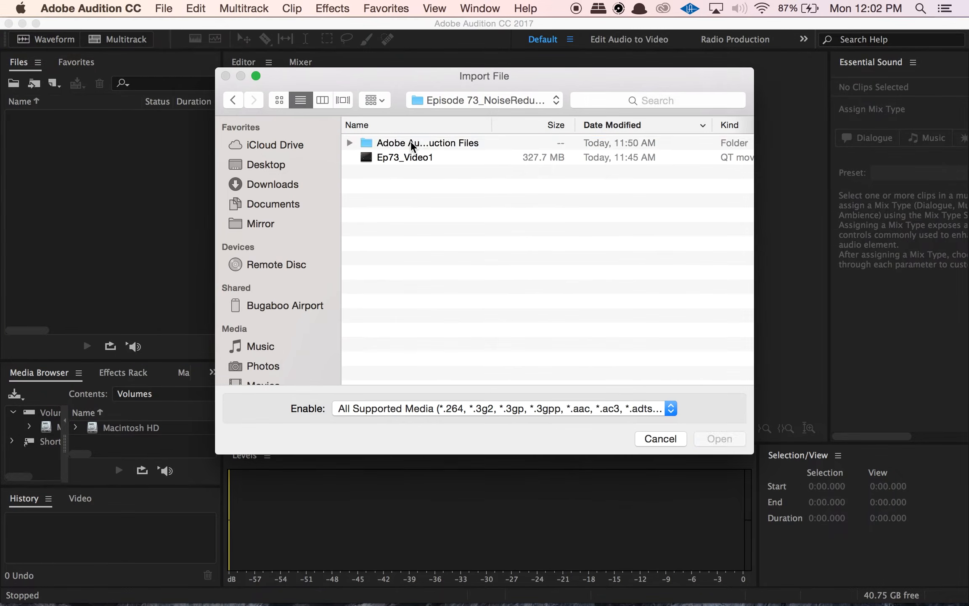
double_click(406, 142)
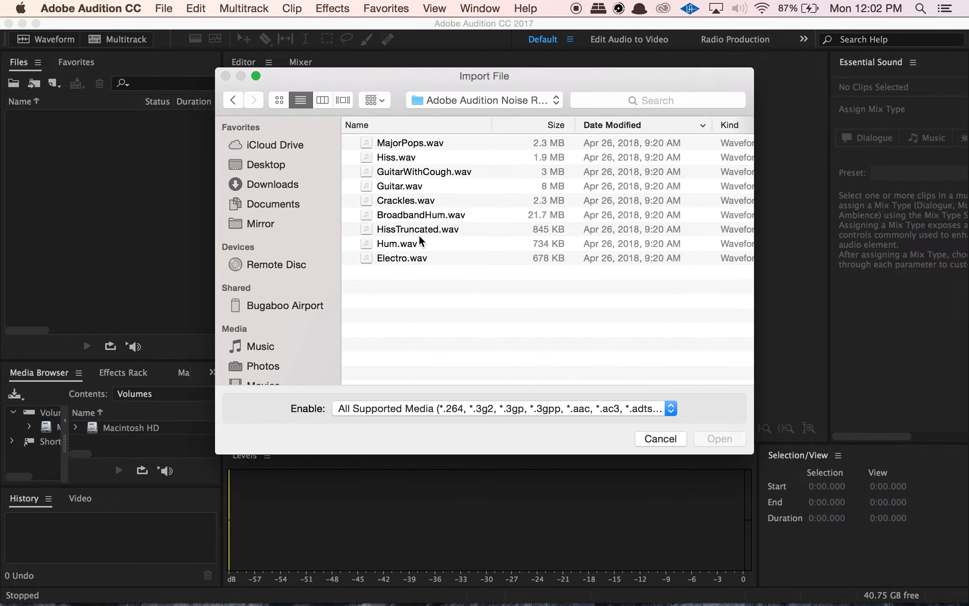
click(422, 215)
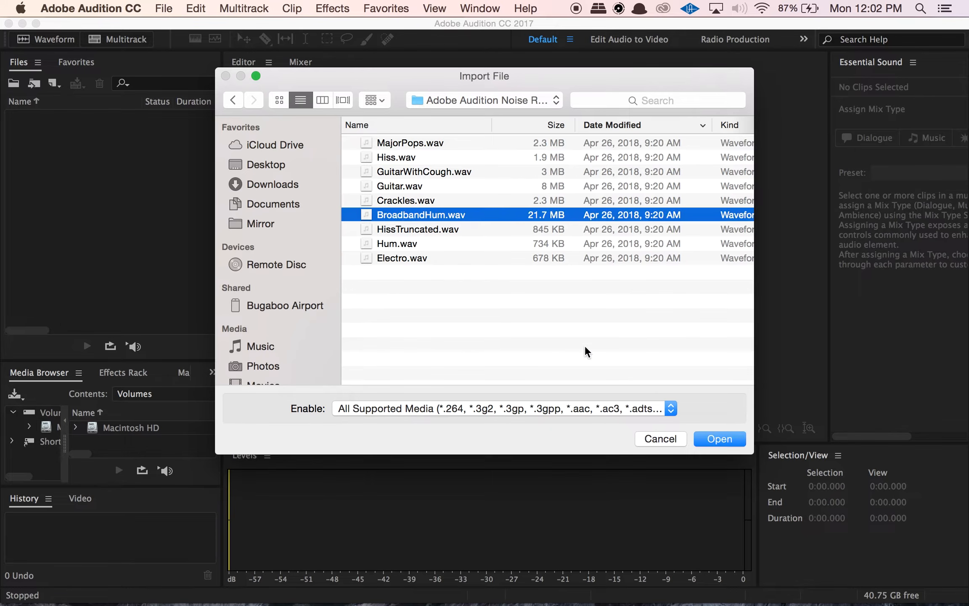
click(722, 442)
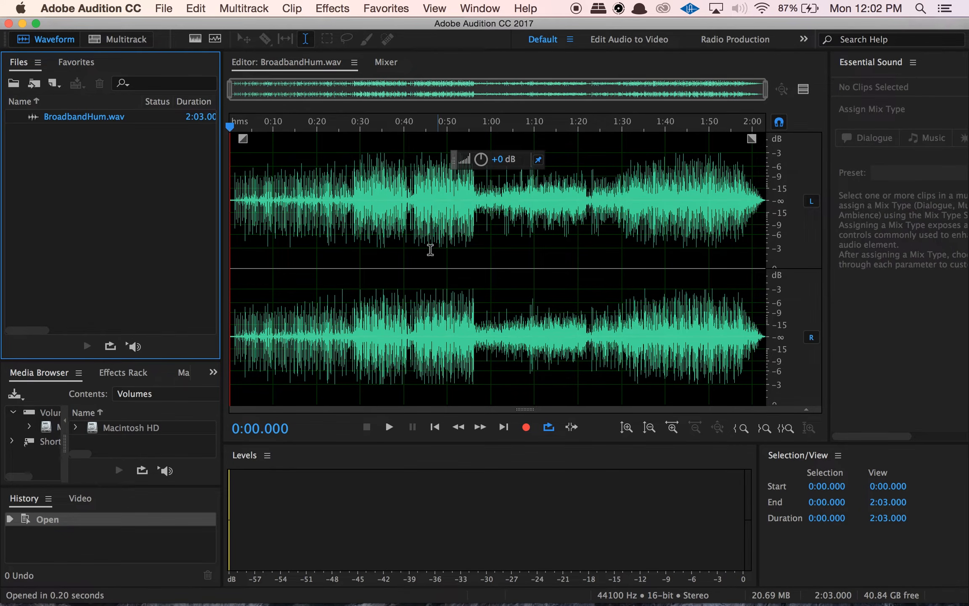
- Move the playhead to several spots along the BroadbandHum.wav timeline, ending at about 0:05
click(389, 126)
click(591, 127)
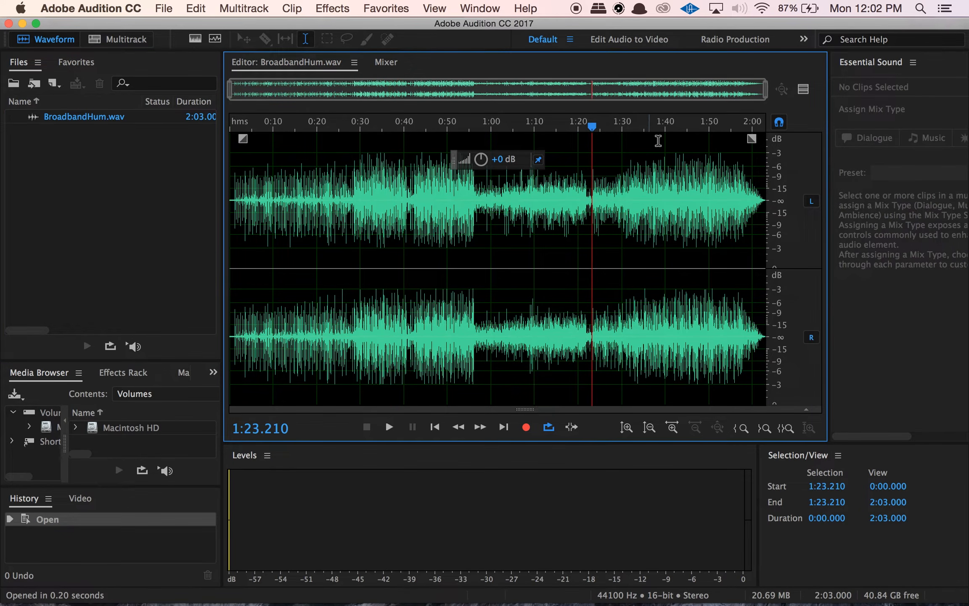
click(688, 128)
click(296, 127)
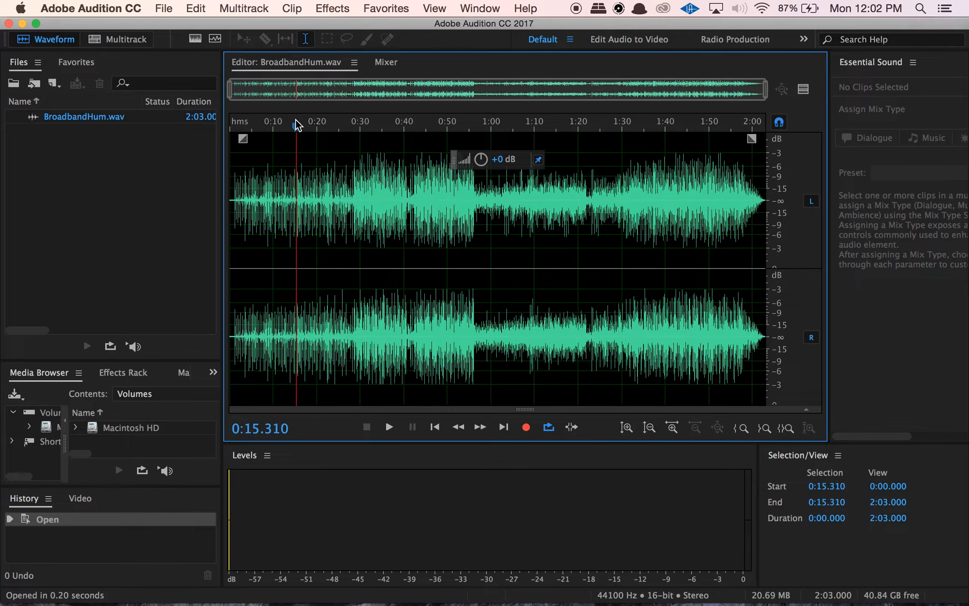
click(252, 126)
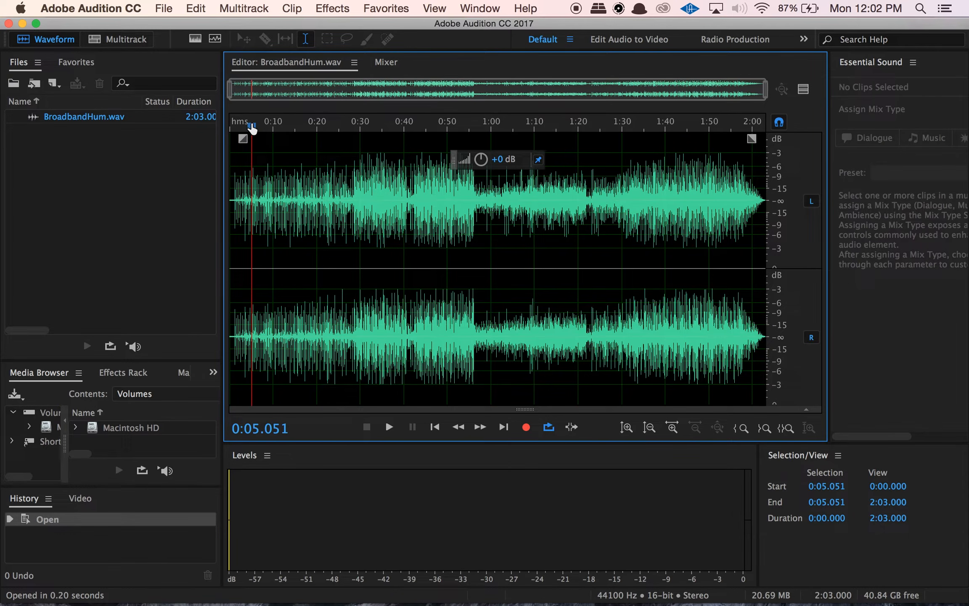
- Select the noise-only opening of the waveform from 0:00.000 to about 0:01.000 and play it briefly
scroll(252, 129, up, 5)
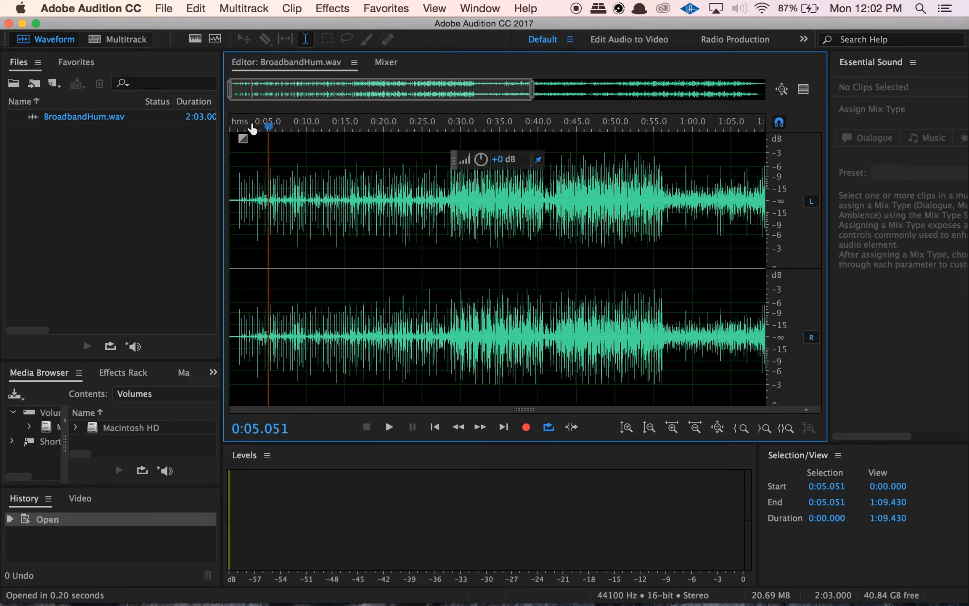
scroll(252, 128, up, 5)
scroll(252, 128, down, 5)
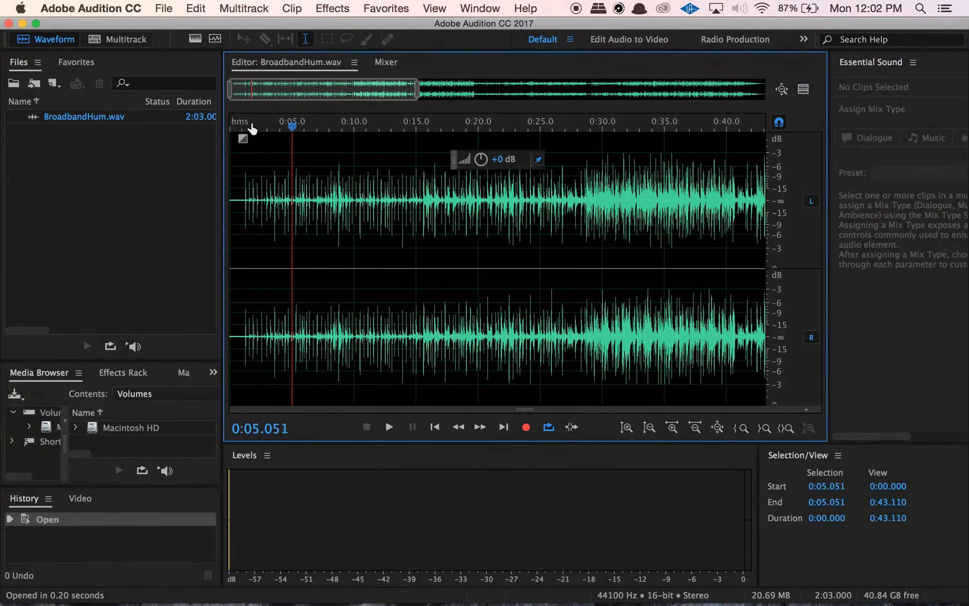
scroll(252, 128, up, 5)
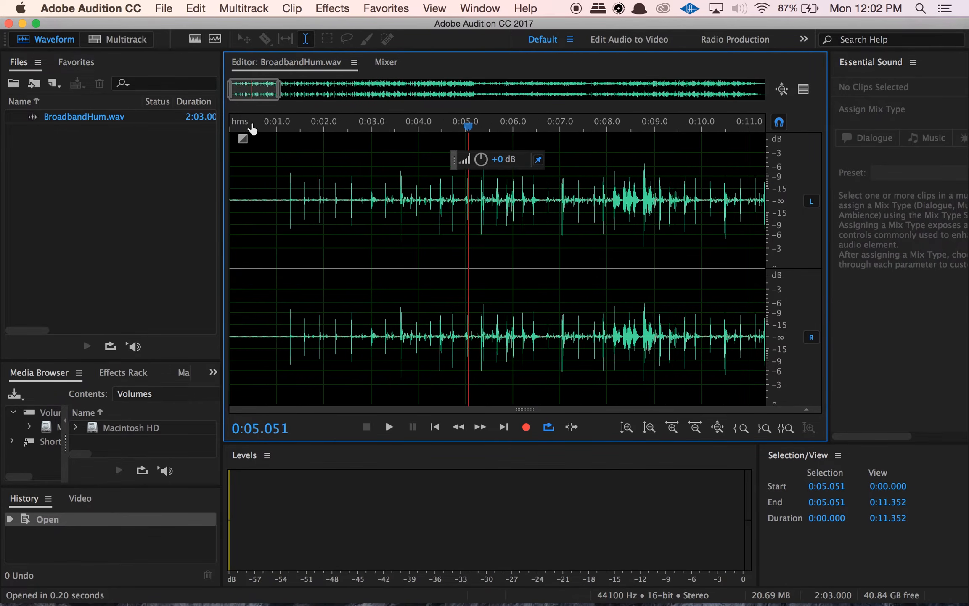
scroll(413, 262, left, 2)
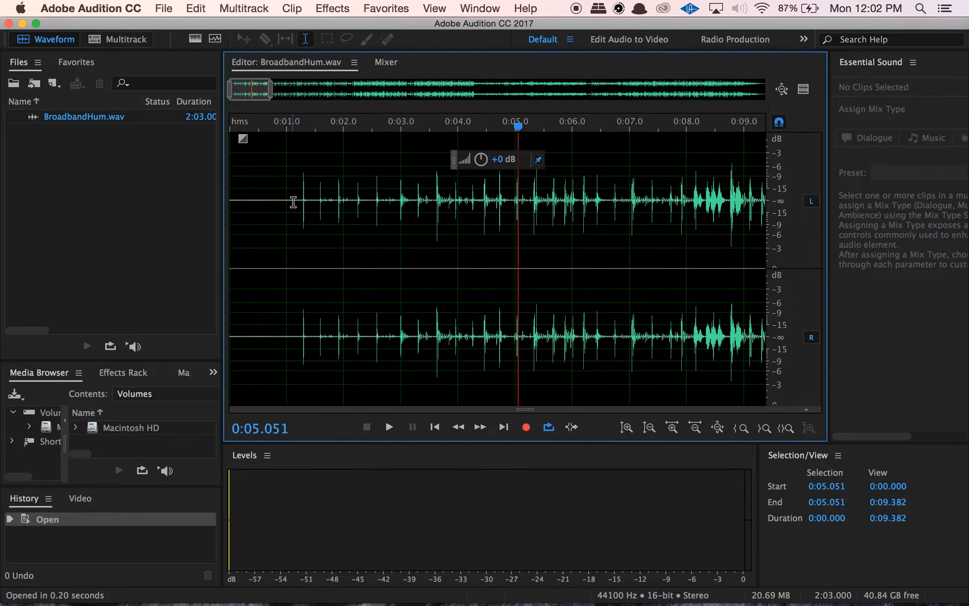
drag(294, 202, 206, 194)
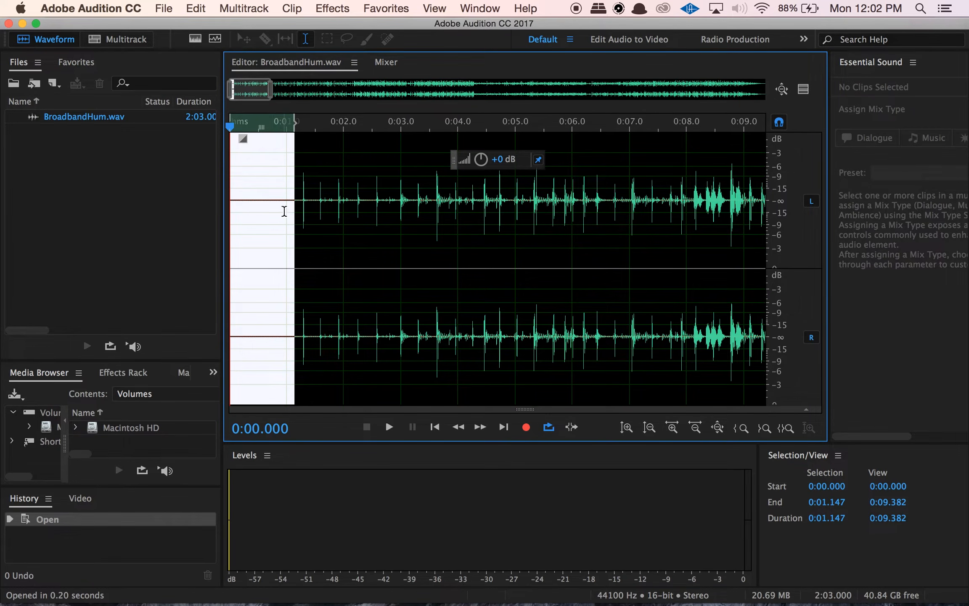
click(287, 208)
drag(290, 202, 191, 202)
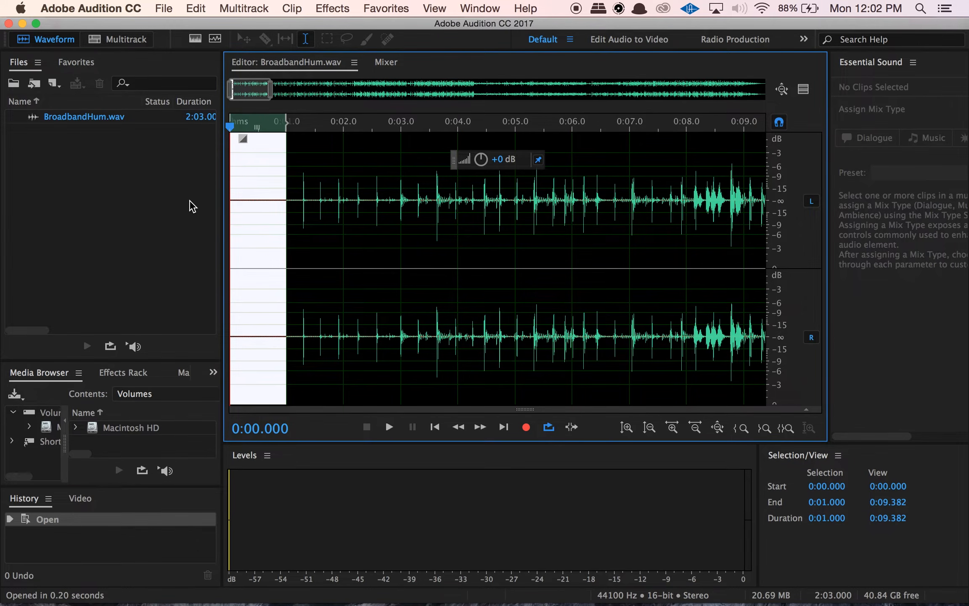
key(space)
key(space)
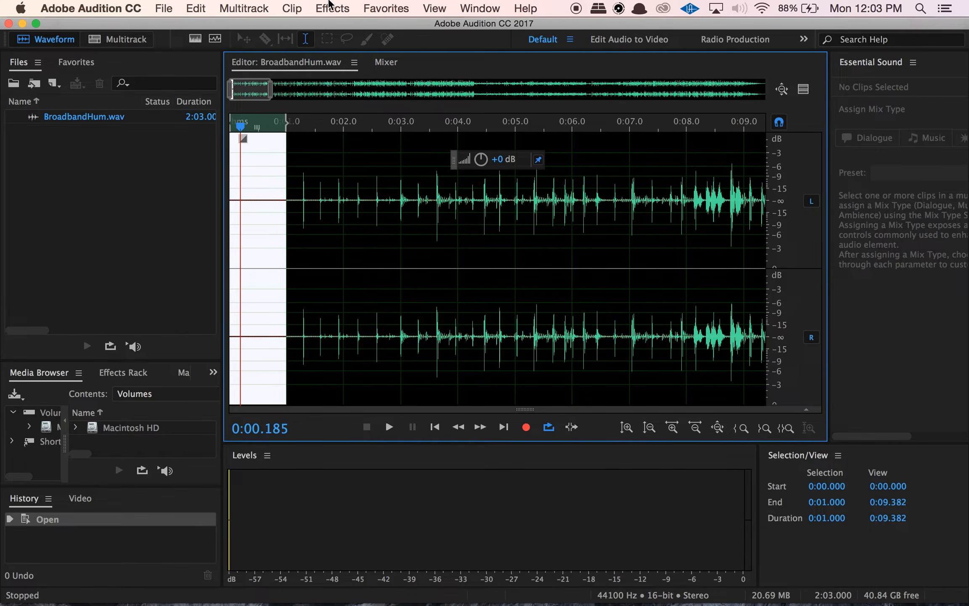
- Open the Noise Reduction (process) effect and capture a noise print from the selected opening
click(330, 6)
mouse_move(437, 258)
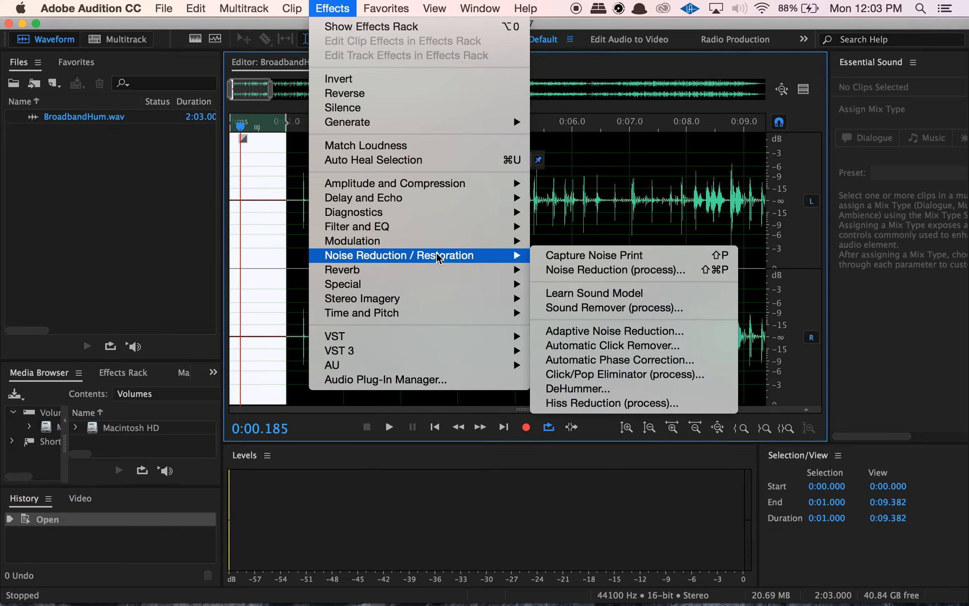
click(606, 271)
drag(416, 402, 616, 74)
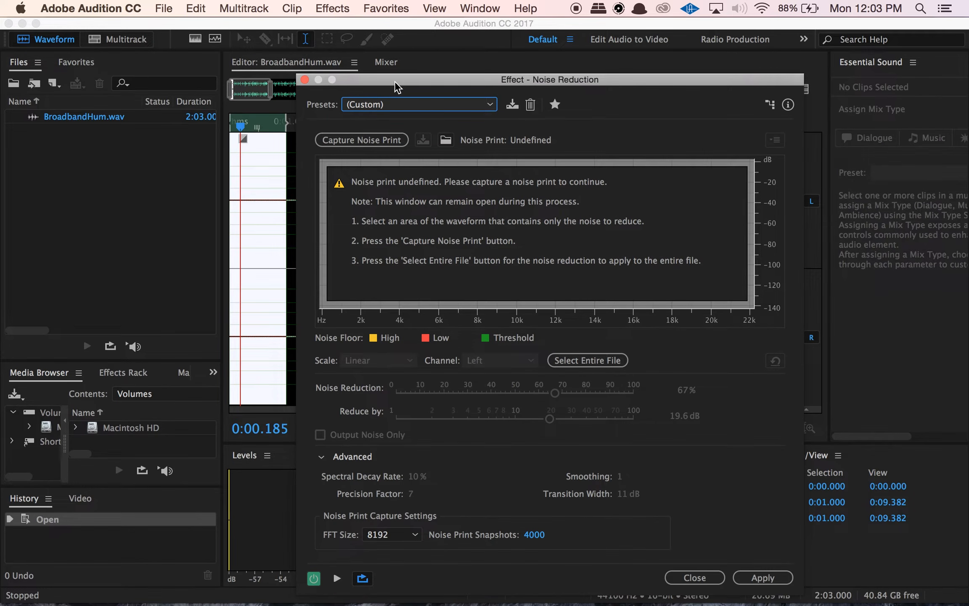
drag(395, 82, 455, 54)
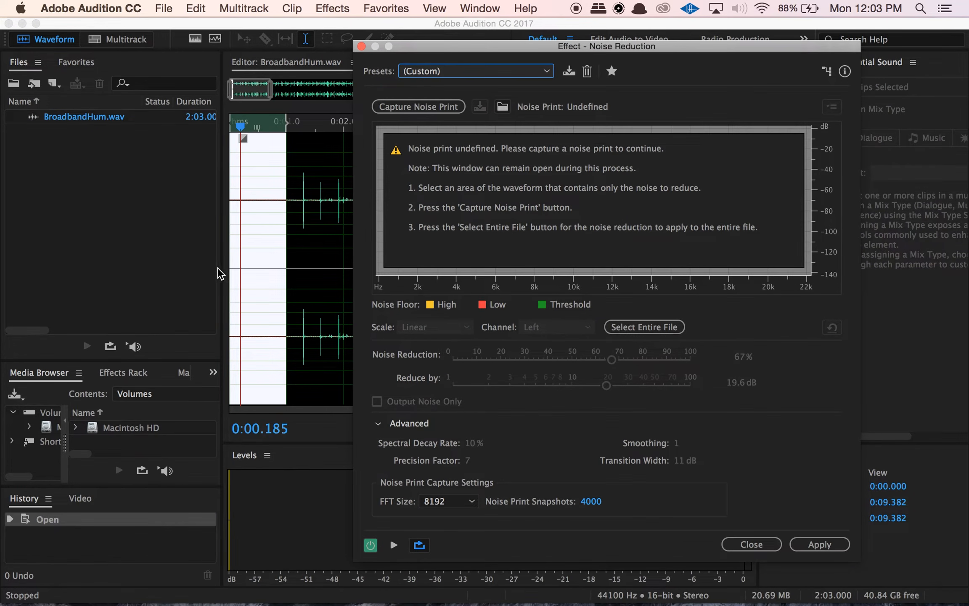
click(399, 107)
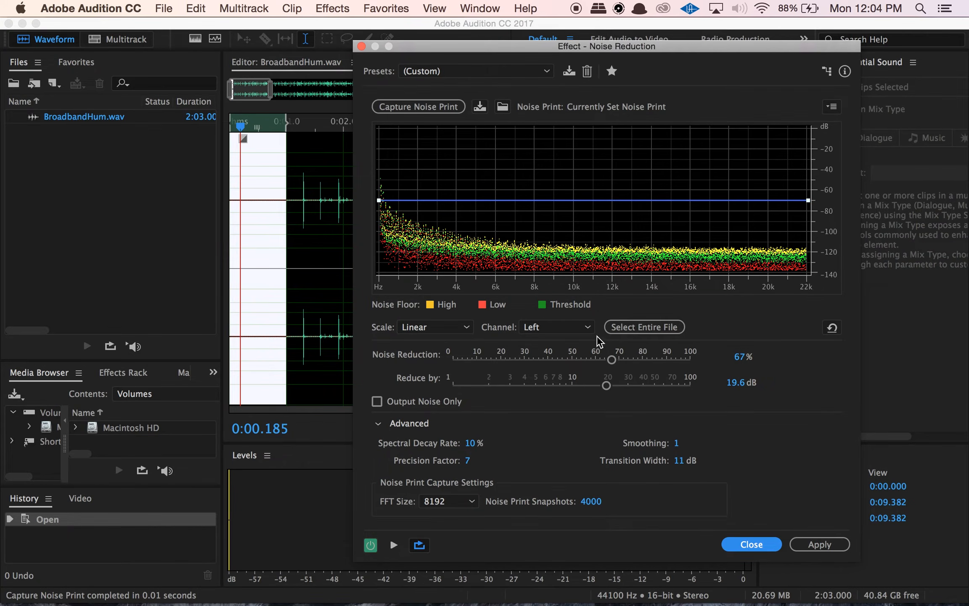
- Select the entire file for the Noise Reduction effect and preview the result
click(644, 328)
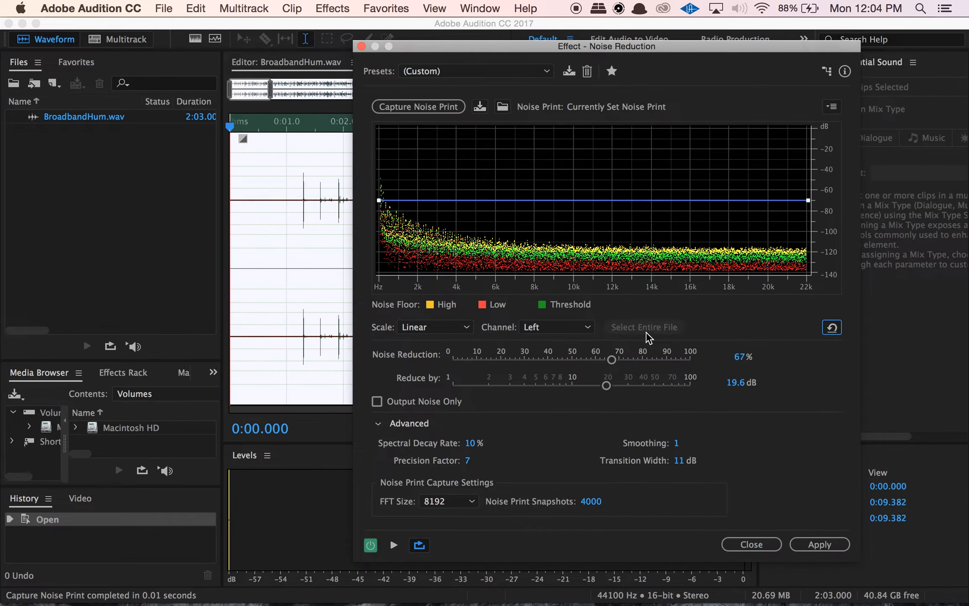
key(space)
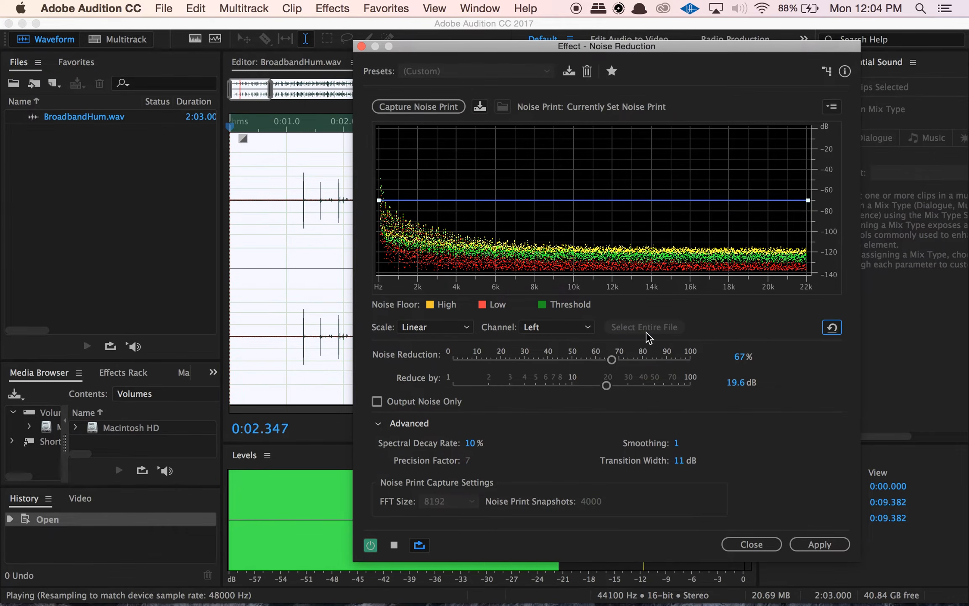
key(space)
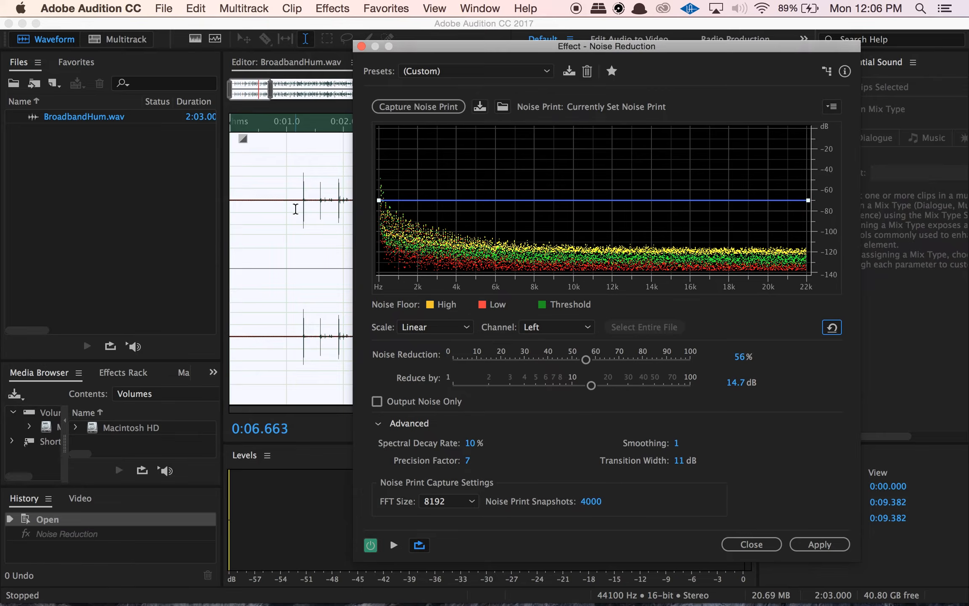
- Reselect the noise-only opening before the first peak and set Noise Reduction to 56% and Reduce by to 12.3 dB
click(296, 210)
drag(248, 206, 173, 205)
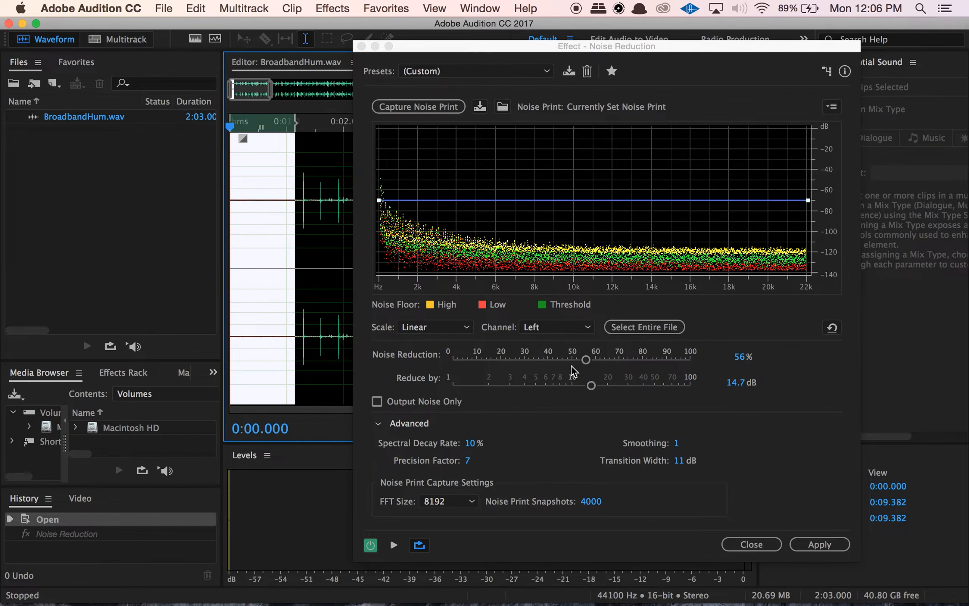
click(586, 360)
drag(587, 366, 599, 385)
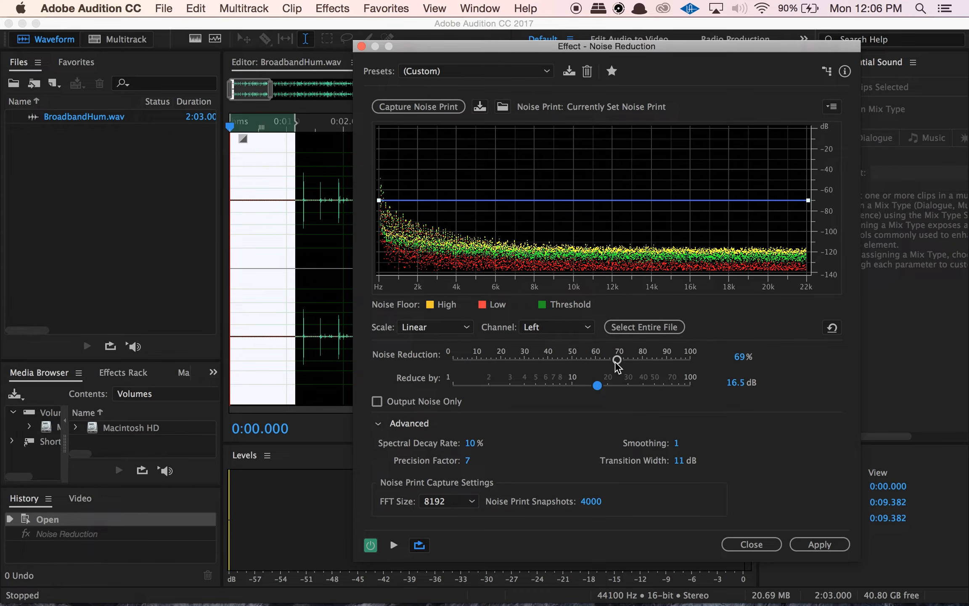
drag(617, 360, 582, 389)
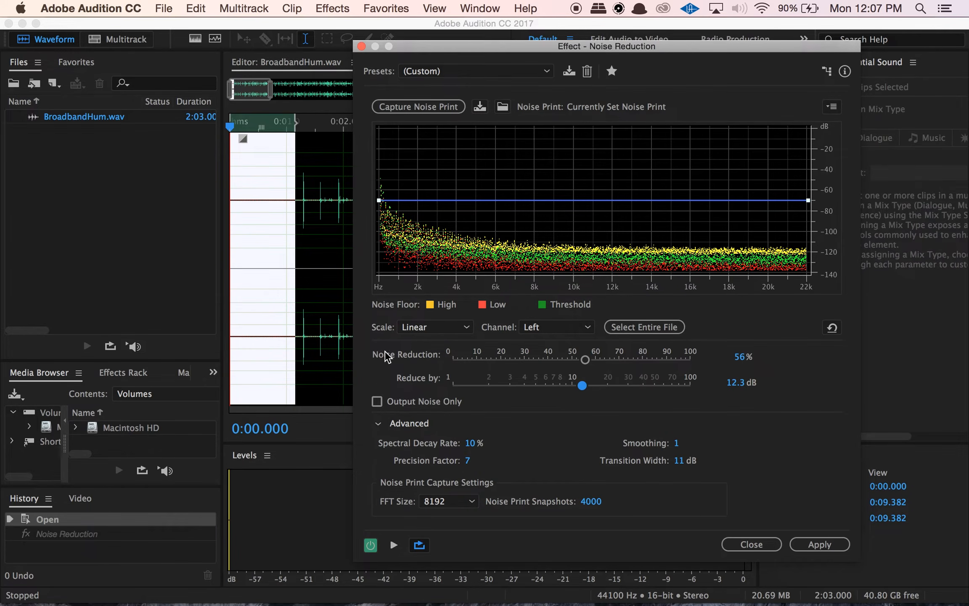
- Preview the selection while switching Output Noise Only on and off to compare the removed noise, leaving it off
key(space)
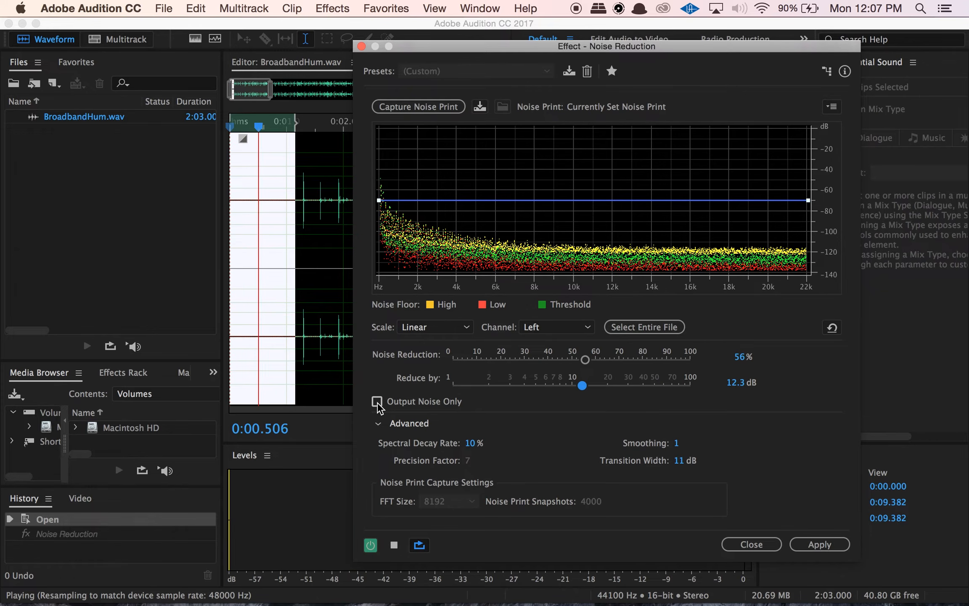
click(377, 402)
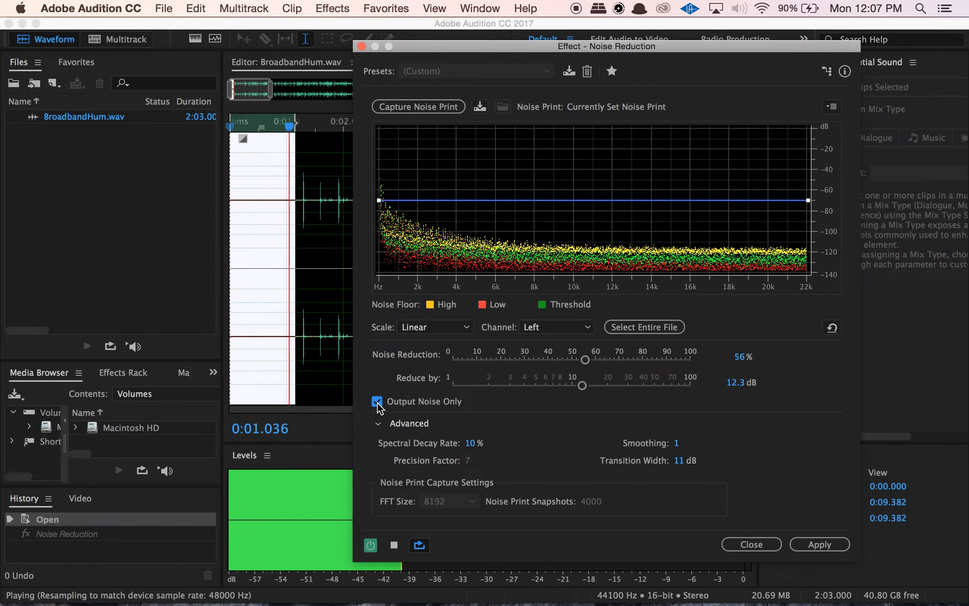
click(376, 402)
click(377, 401)
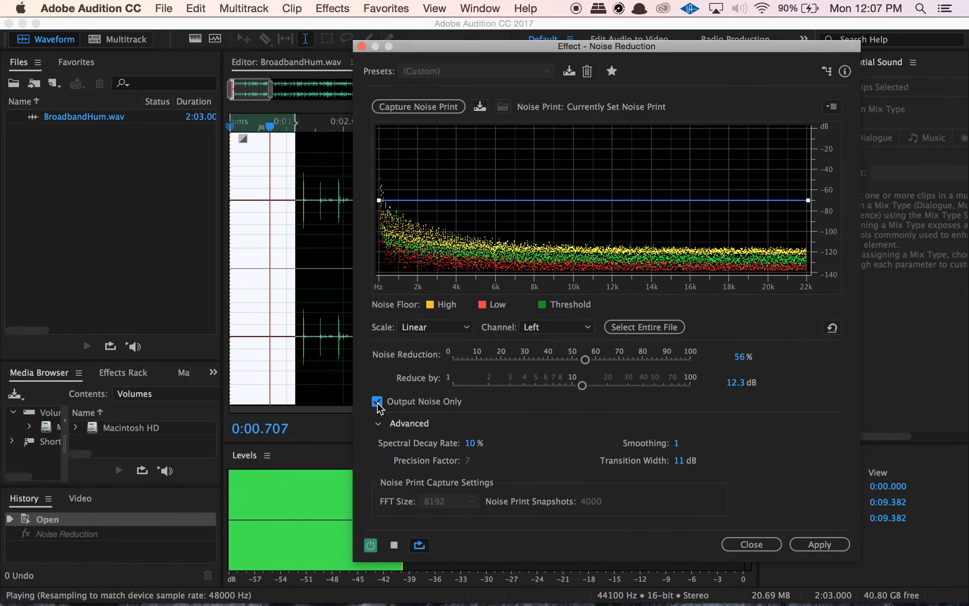
click(377, 401)
click(377, 401)
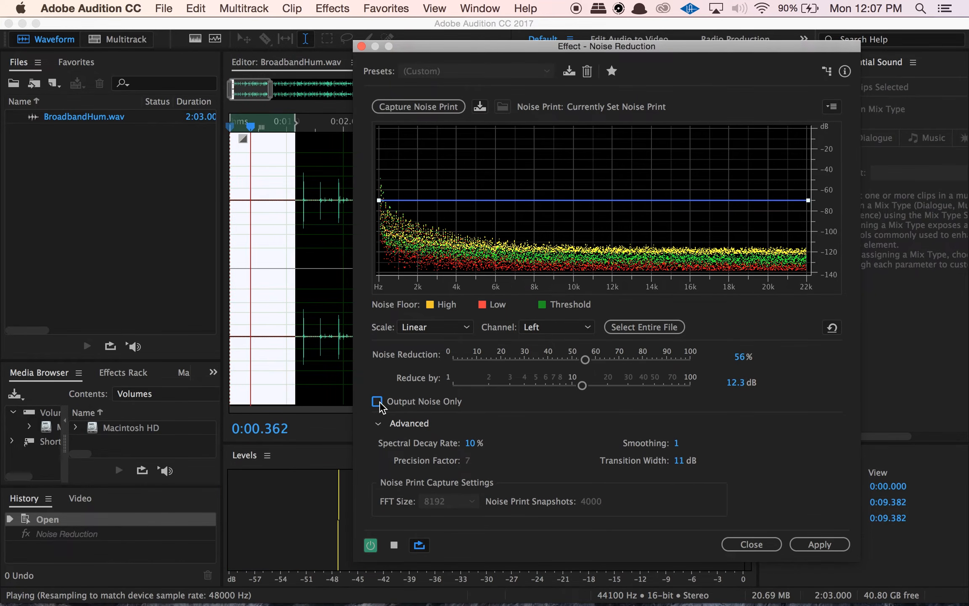
click(377, 402)
- Compare the looping preview with the Noise Reduction effect bypassed and active, leaving the effect on
click(371, 546)
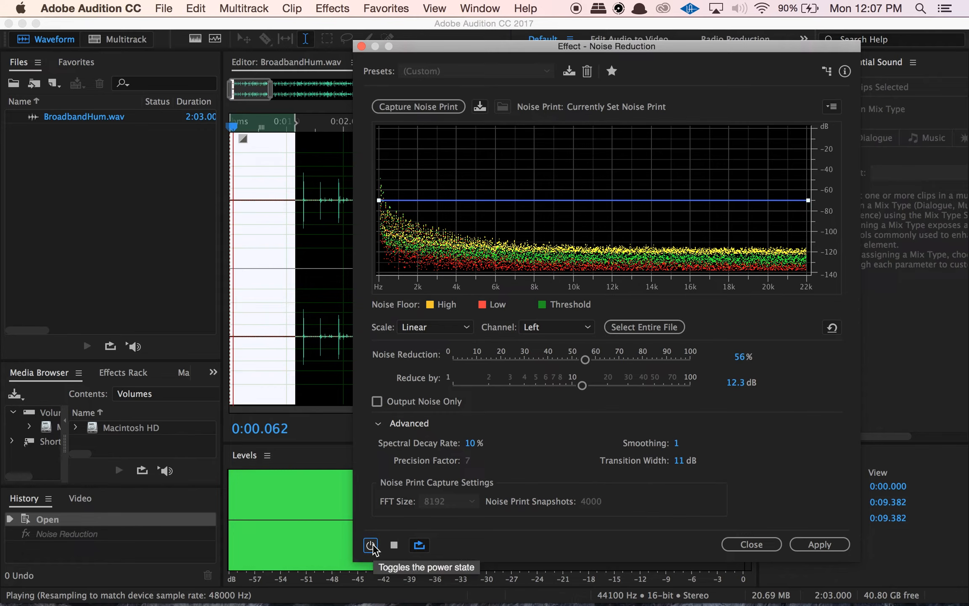
click(371, 546)
click(370, 545)
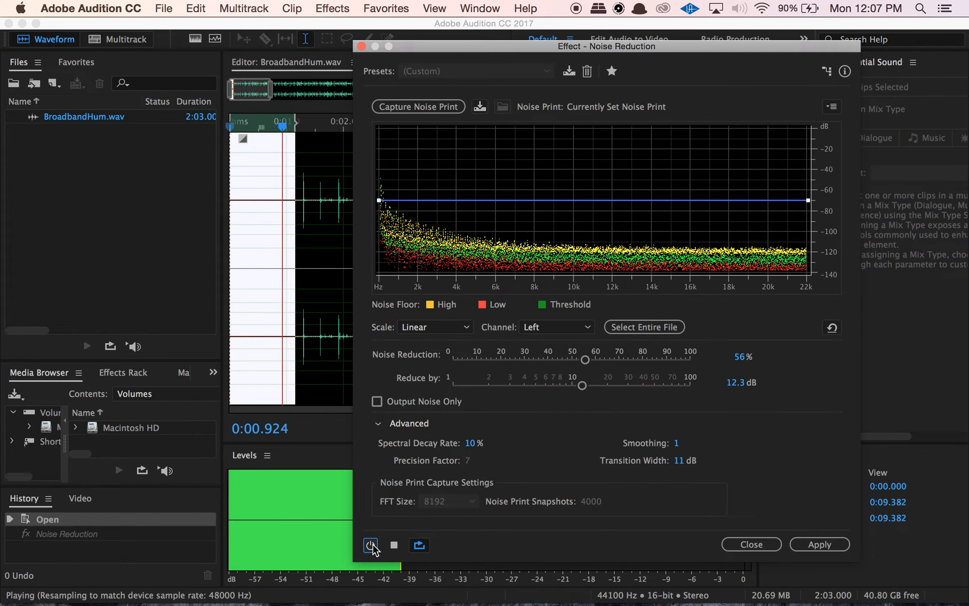
click(371, 546)
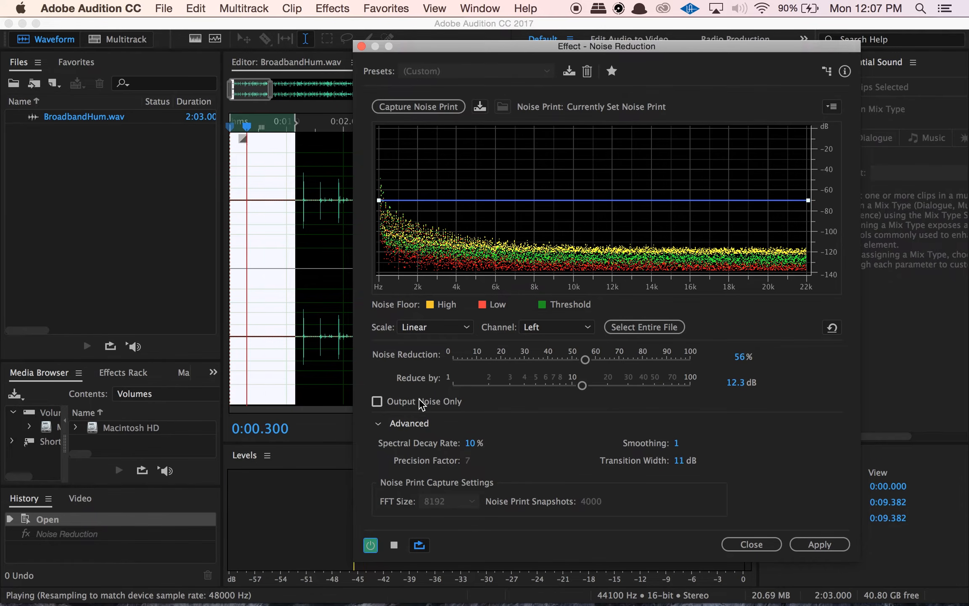
- Set Noise Reduction to 57% and extend the selection to about the first 2 seconds, including the first peaks
drag(585, 360, 590, 361)
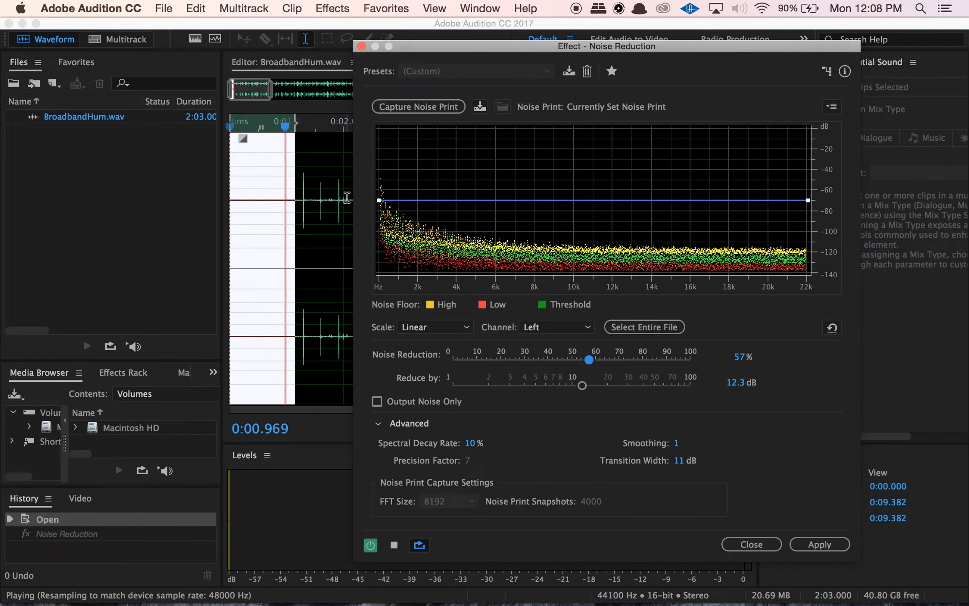
click(290, 200)
drag(290, 200, 206, 196)
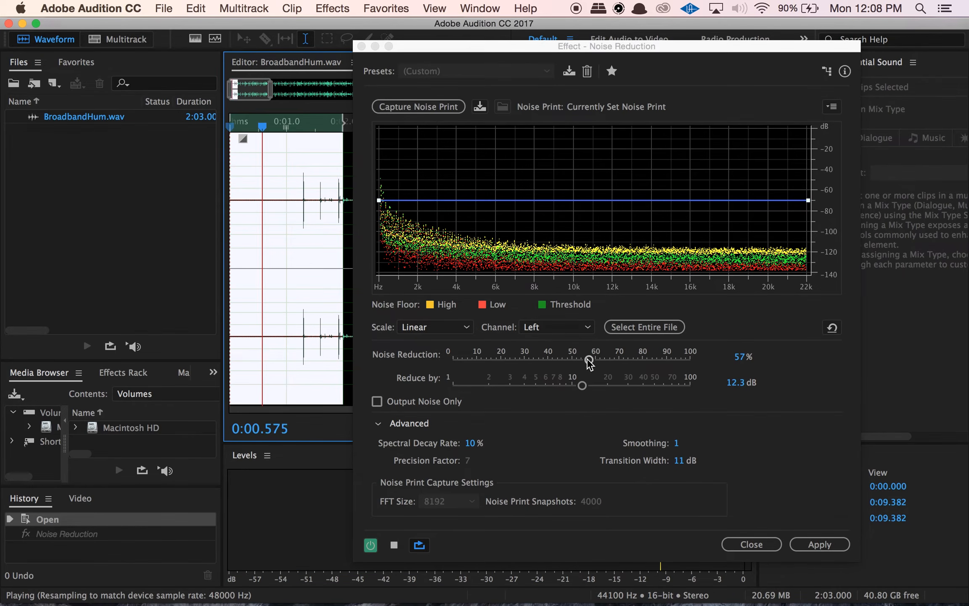
- Compare the preview of the longer selection using Output Noise Only and the effect bypass, leaving normal output and the effect on
click(435, 404)
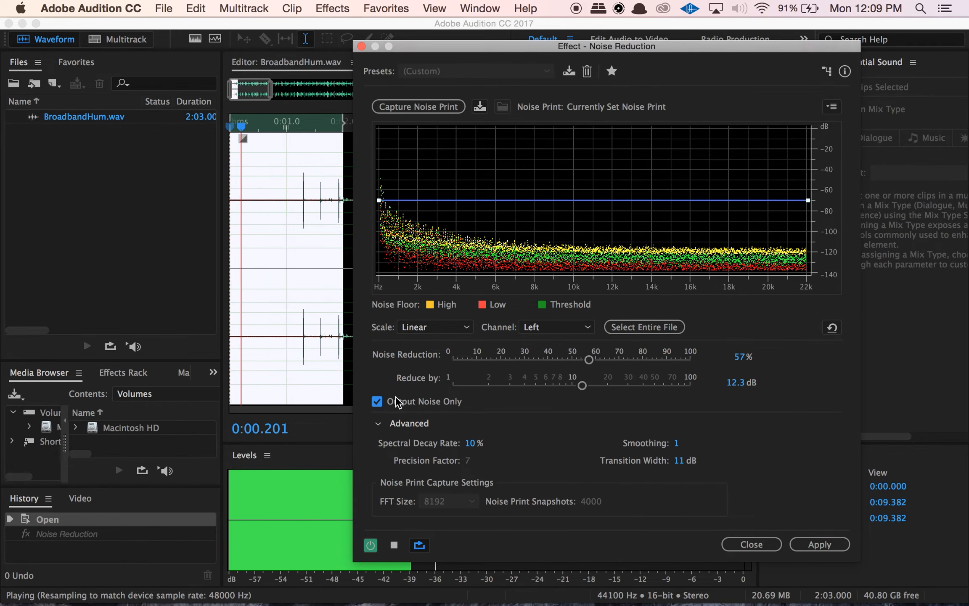
click(376, 402)
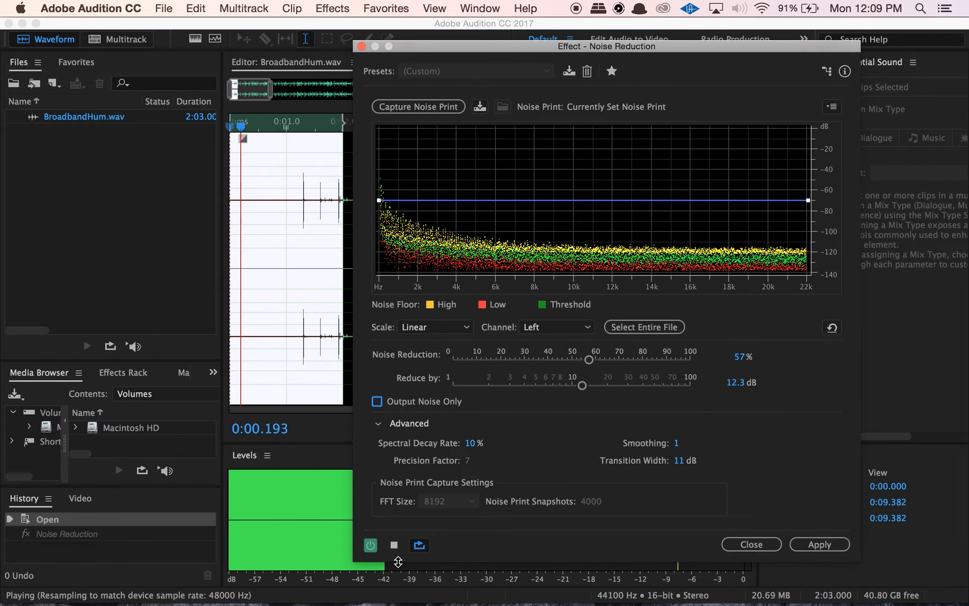
click(370, 545)
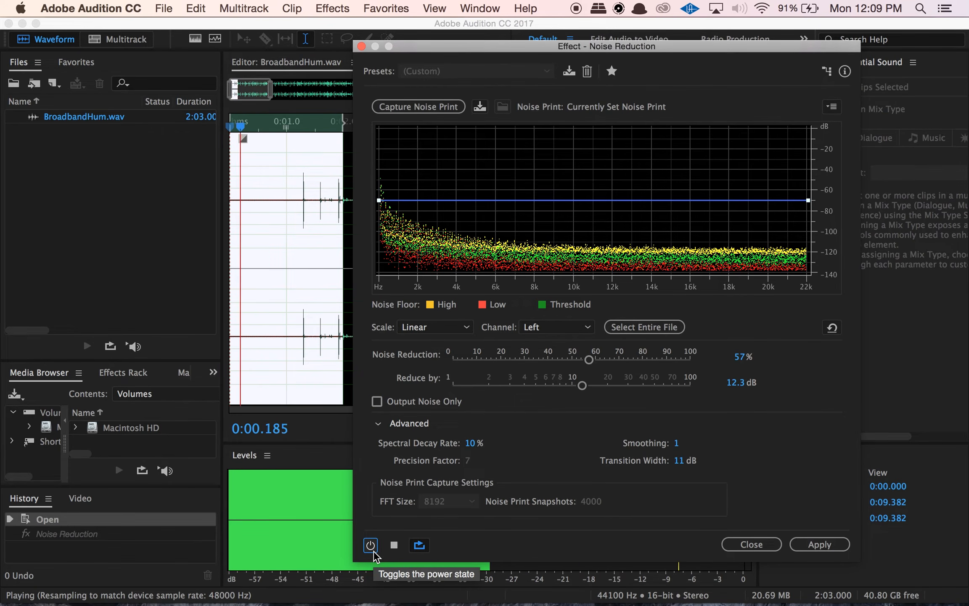
click(370, 546)
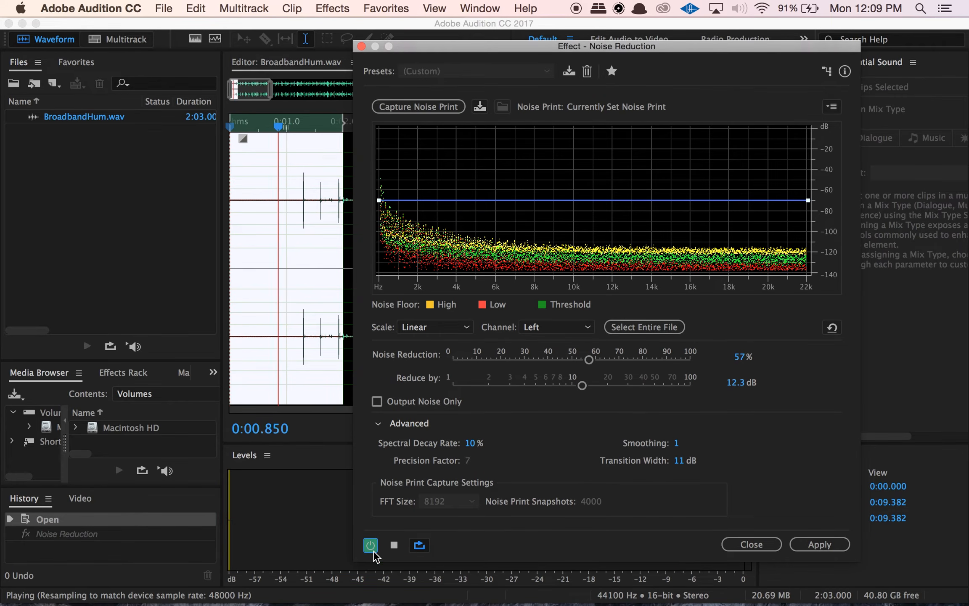
- Stop the preview and apply Noise Reduction to the entire file
key(space)
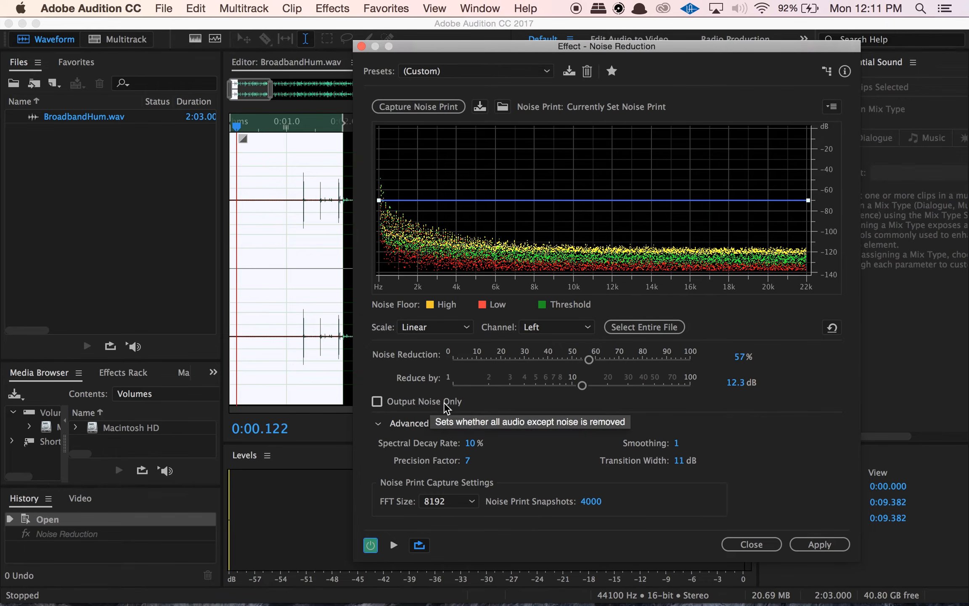
click(628, 330)
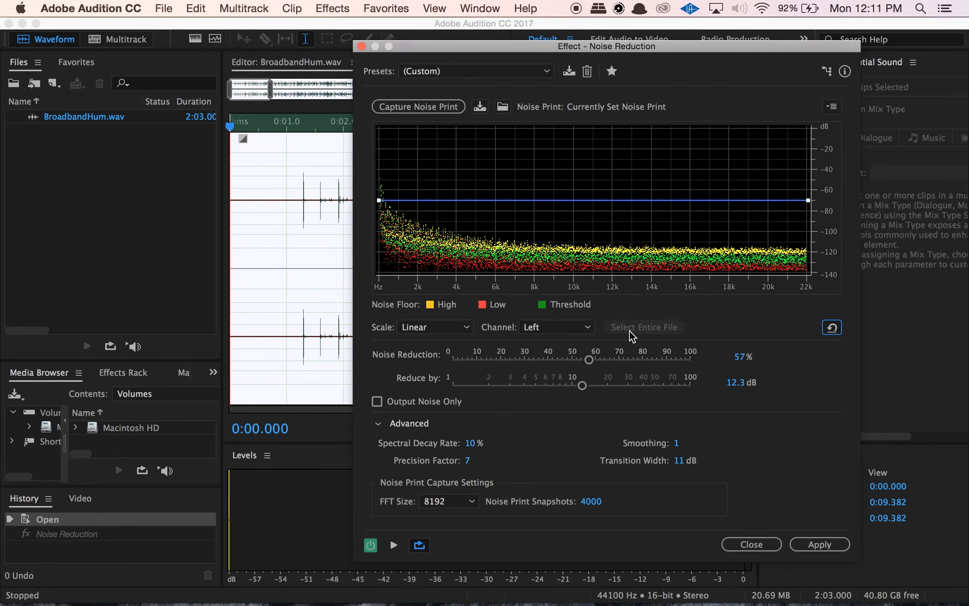
click(814, 545)
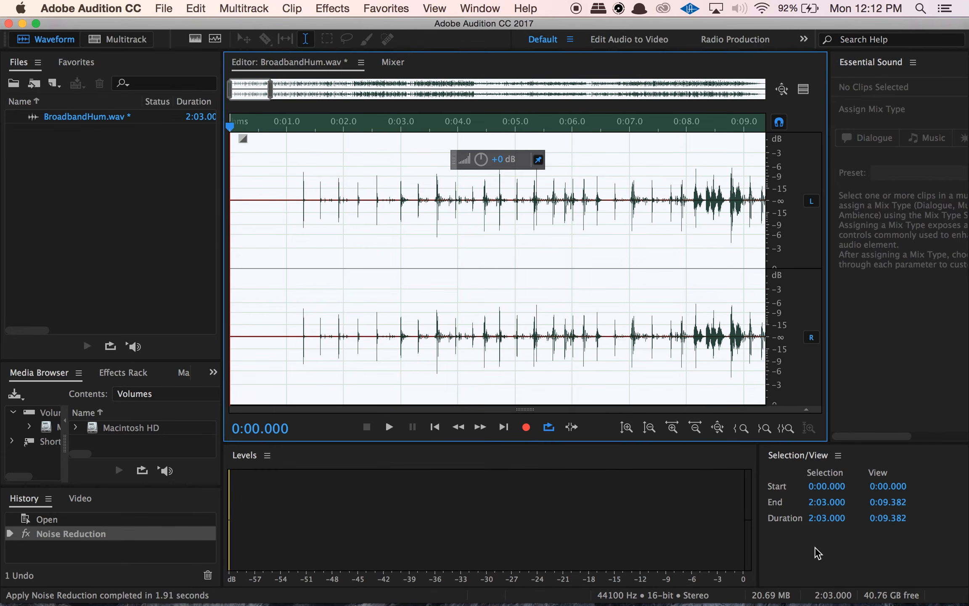
- Play the quiet opening before the first peak, including a selection from about 0.5 to 1.2 seconds, to check the remaining noise
click(257, 195)
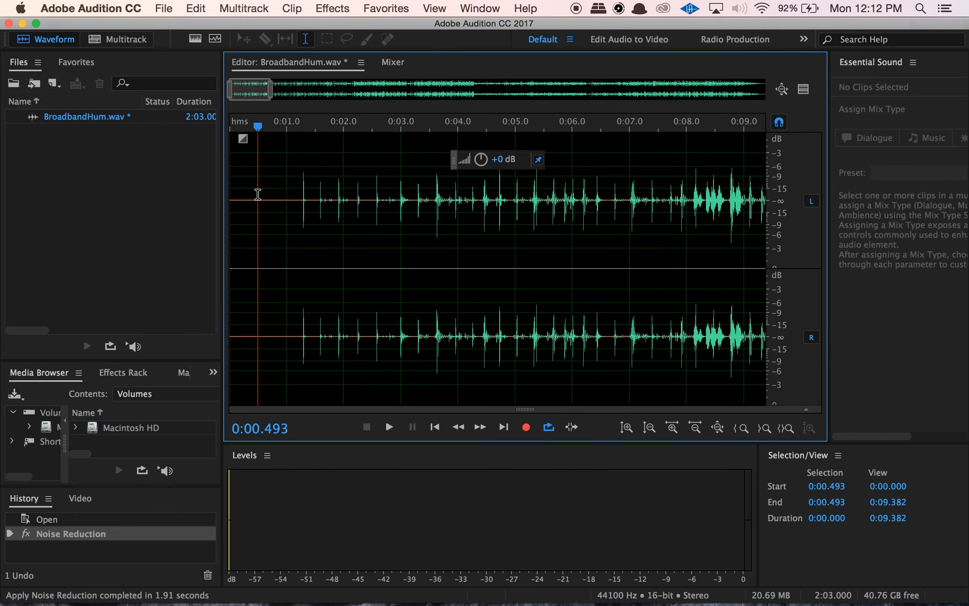
key(space)
key(space)
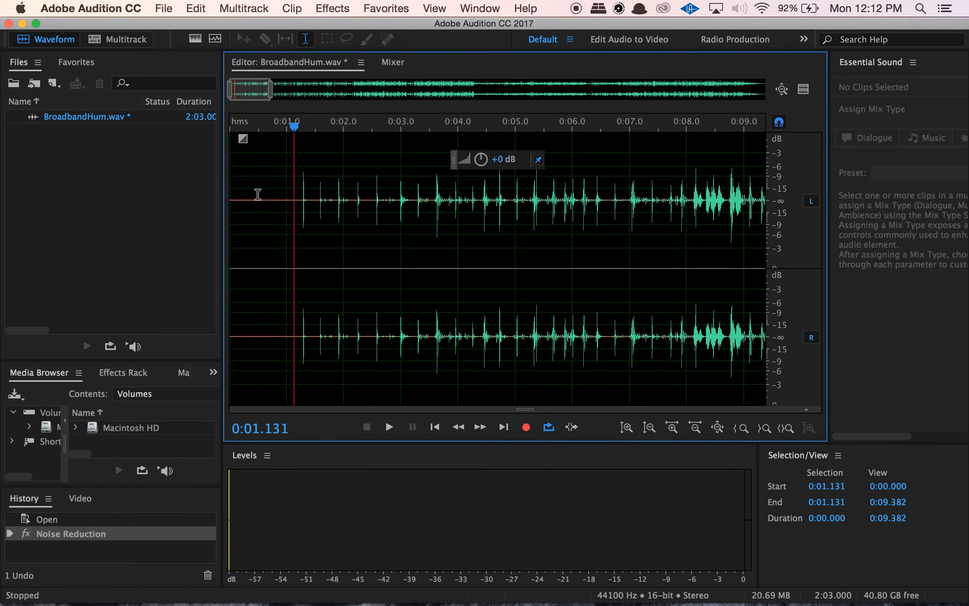
drag(258, 195, 297, 196)
key(space)
key(space)
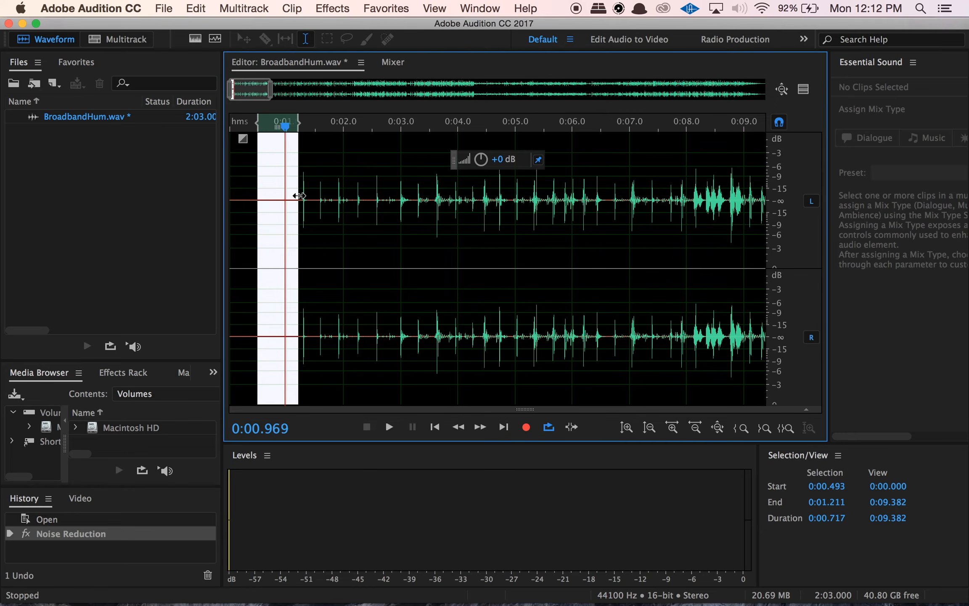
- Listen to the processed audio from about 0.8 seconds through the first several peaks, and return the playhead to that point
click(276, 173)
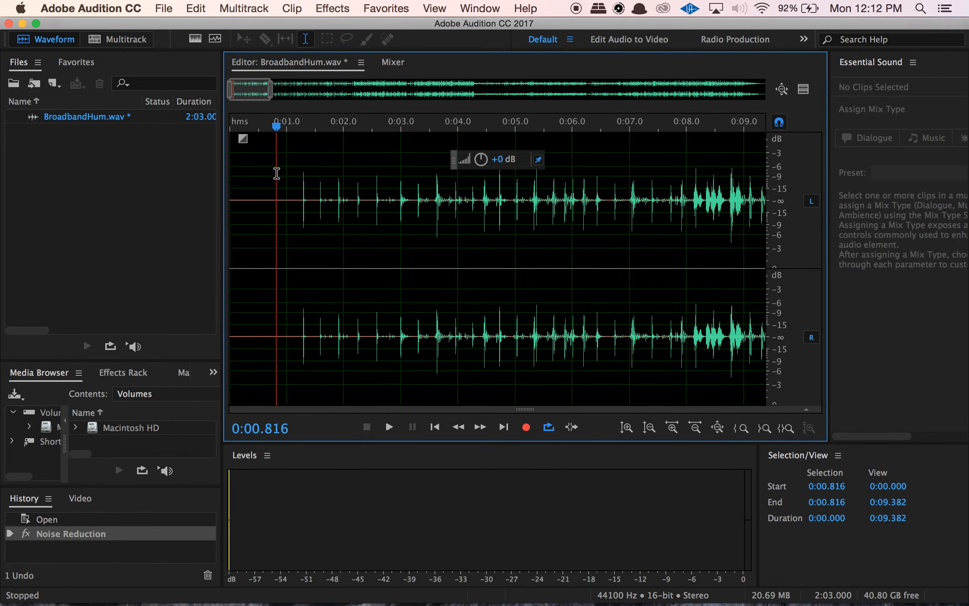
key(space)
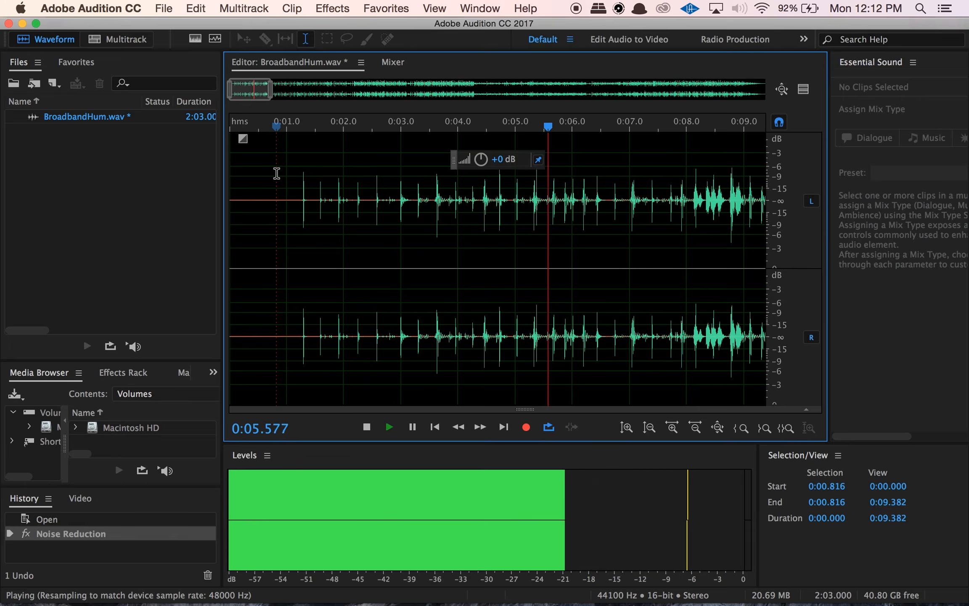
key(space)
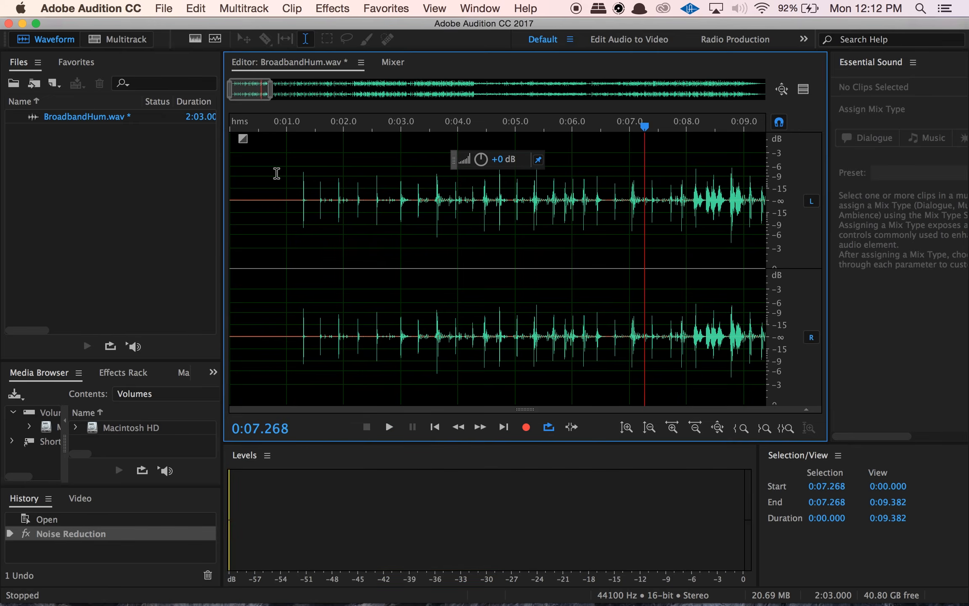
click(276, 174)
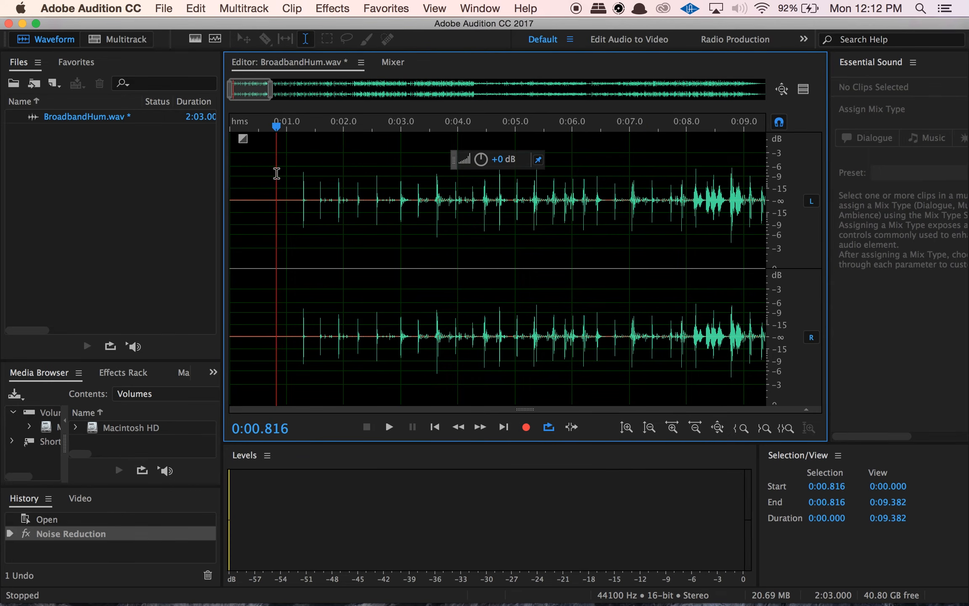
- Select the whole waveform and start a file export named BroadbandHum_01_NR.wav
key(super+a)
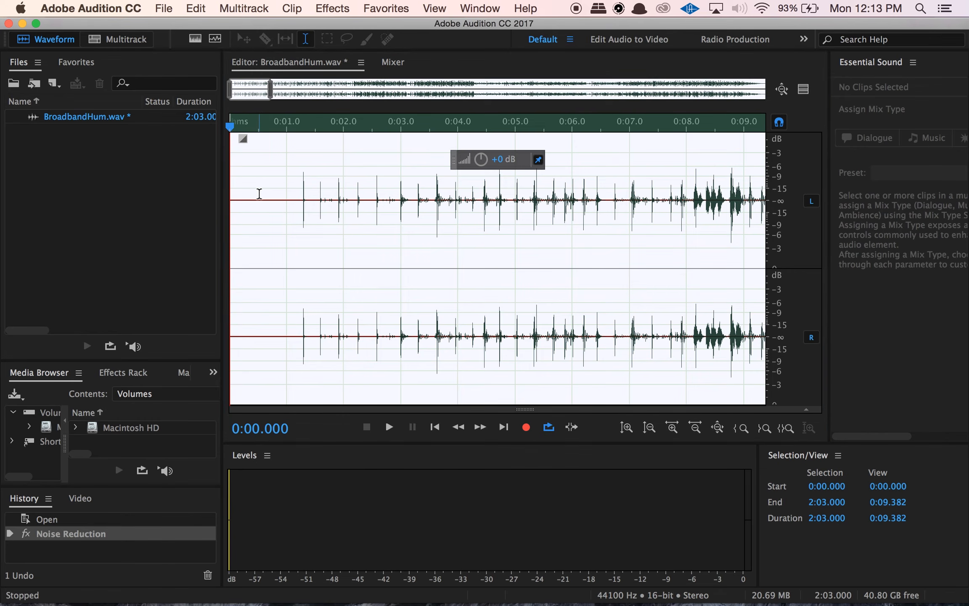
key(super+shift+e)
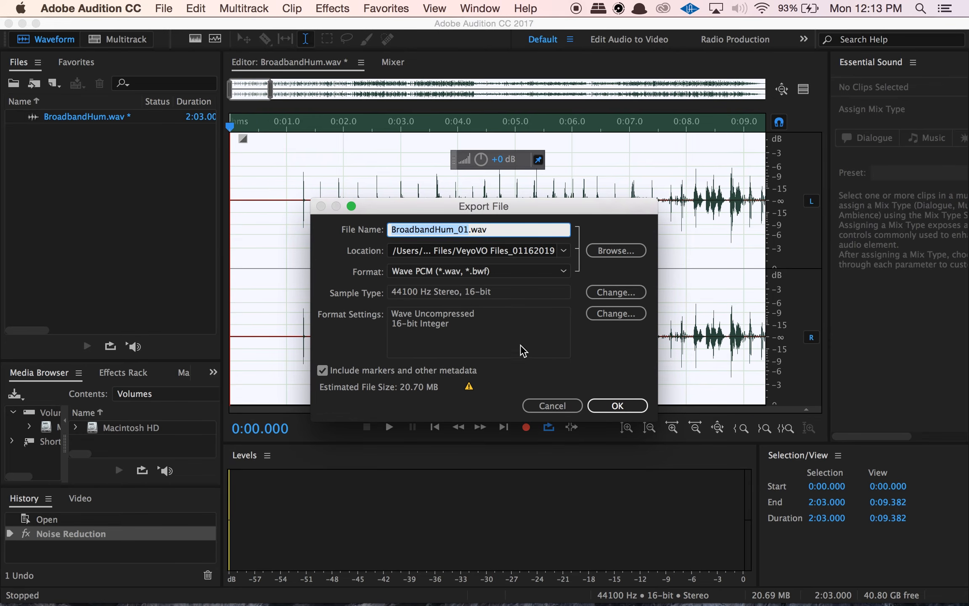
click(531, 407)
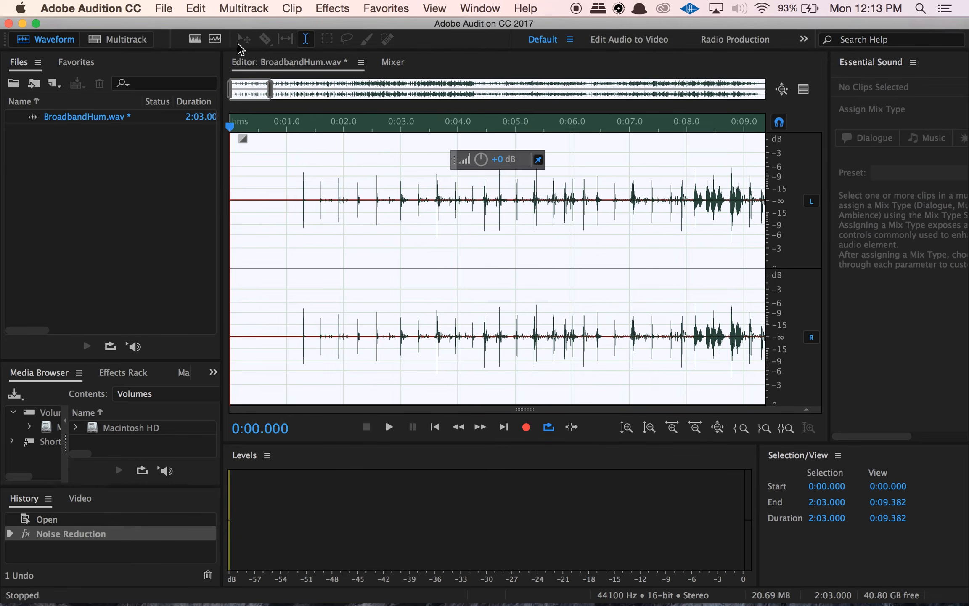
click(166, 8)
mouse_move(209, 285)
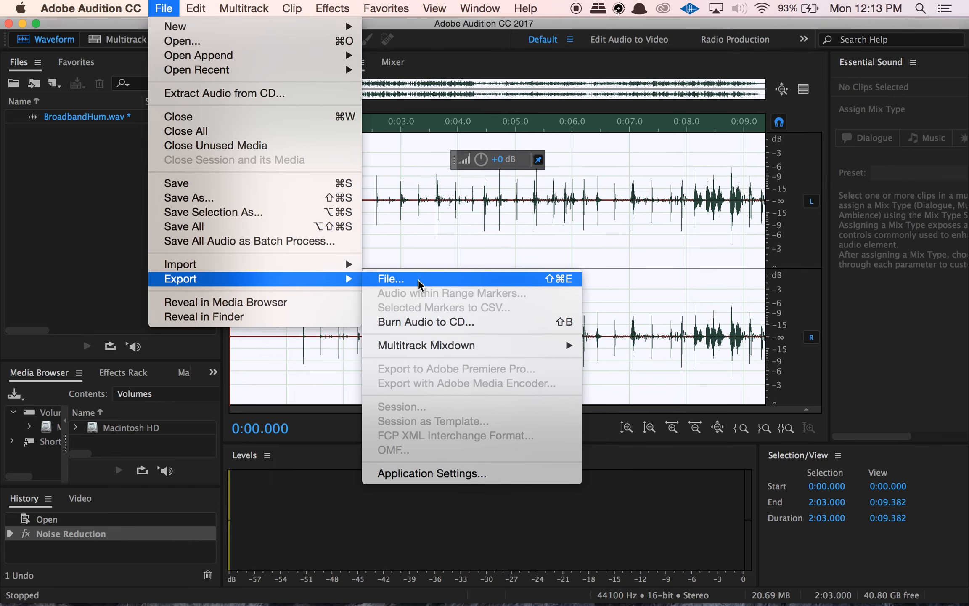
click(418, 280)
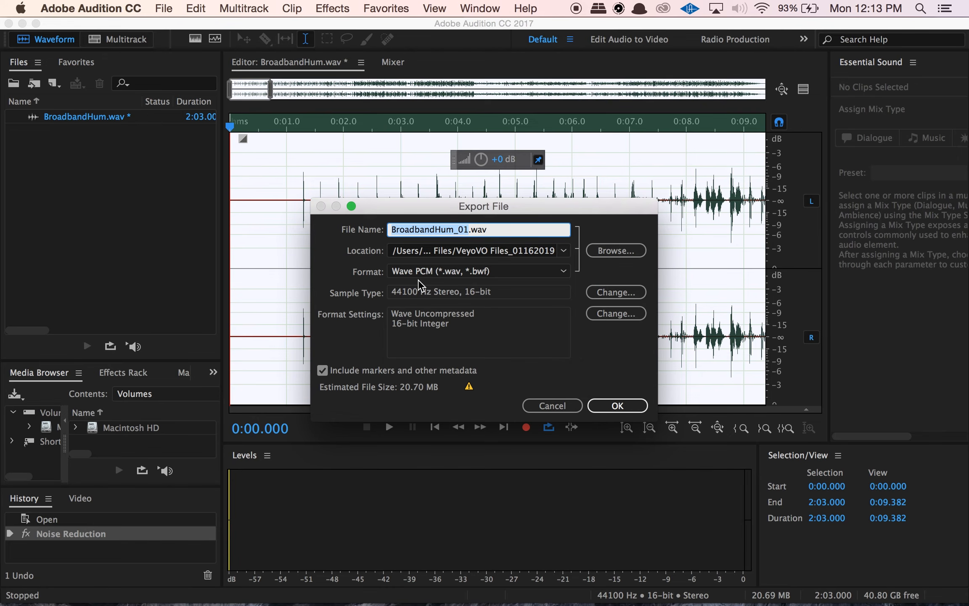
key(Right)
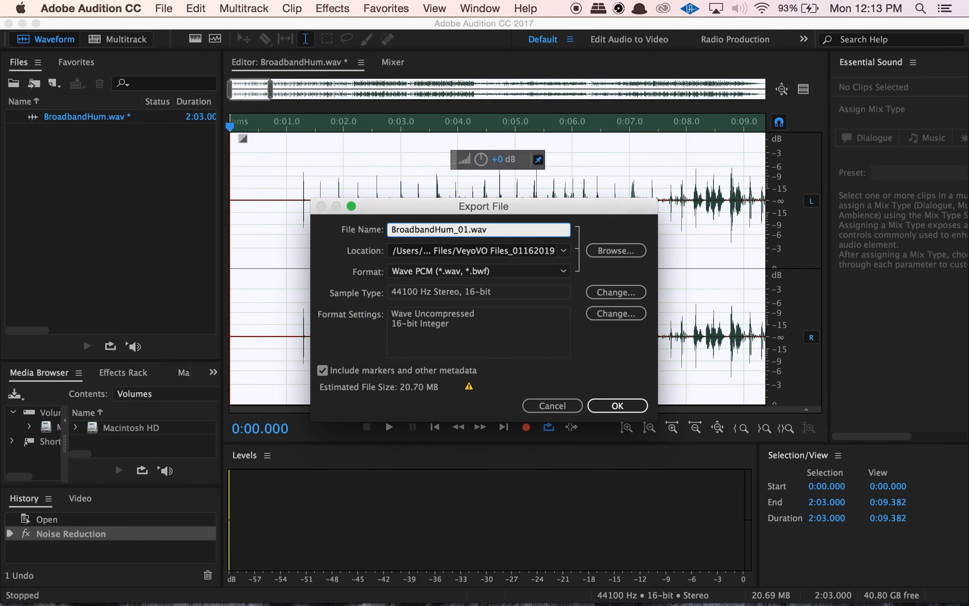
text(_NR)
- Set the export location to the Episode 73_NoiseReductionAudition folder and export the file as Wave PCM
click(605, 250)
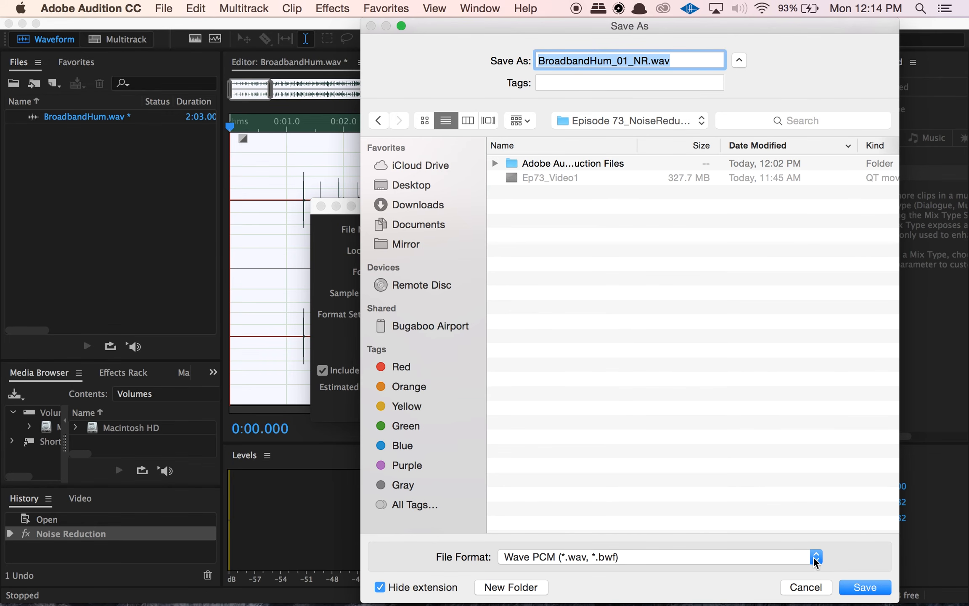
click(864, 587)
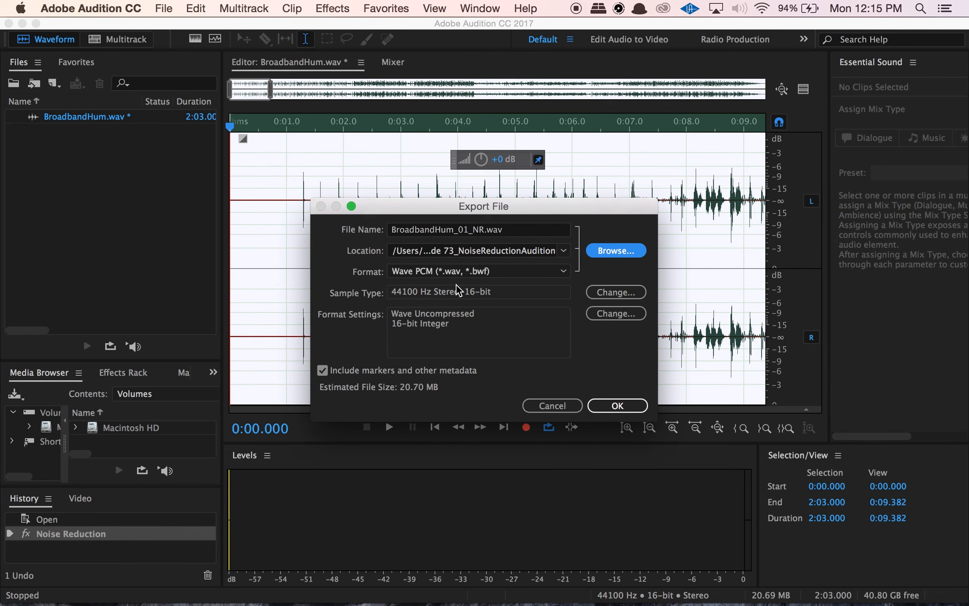
click(606, 403)
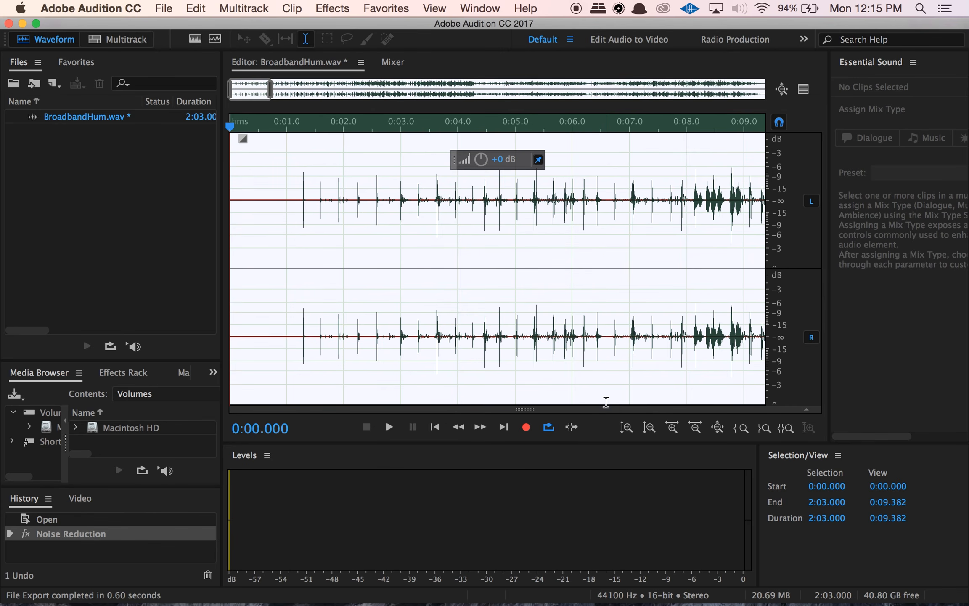
- Switch to Finder and locate BroadbandHum_01_NR.wav in the Episode 73_NoiseReductionAudition folder using column view
key(super+Tab)
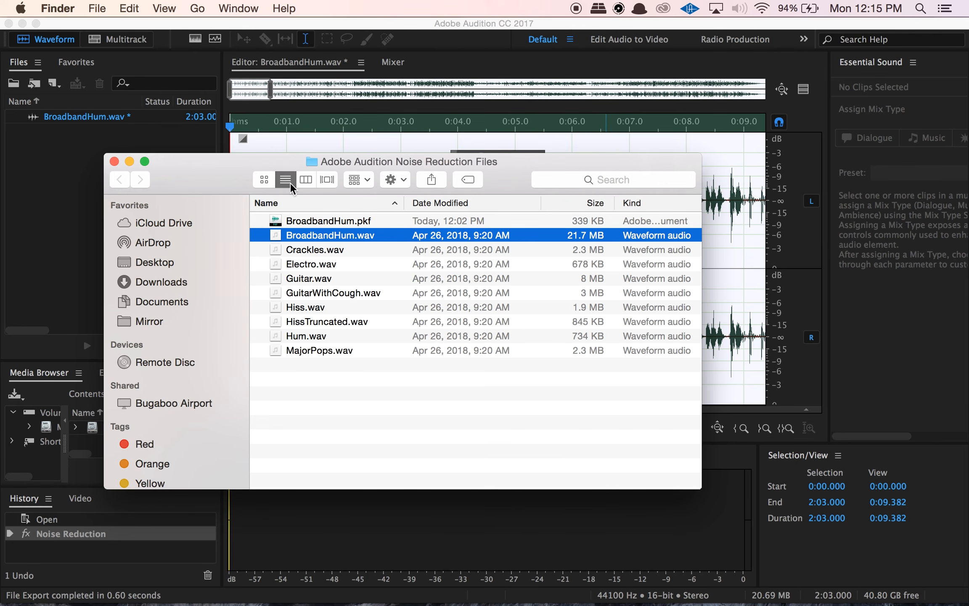
click(304, 180)
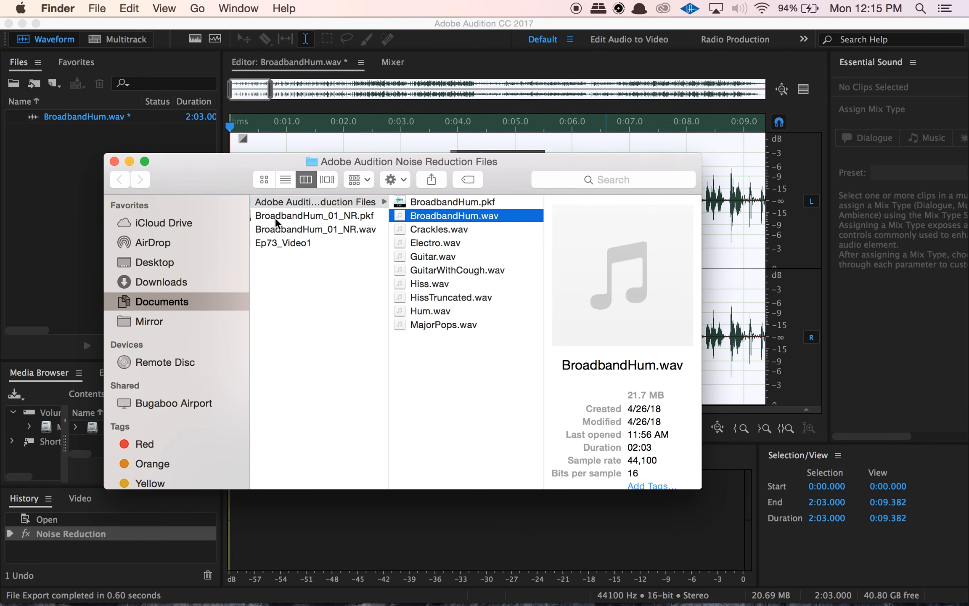
scroll(308, 305, left, 2)
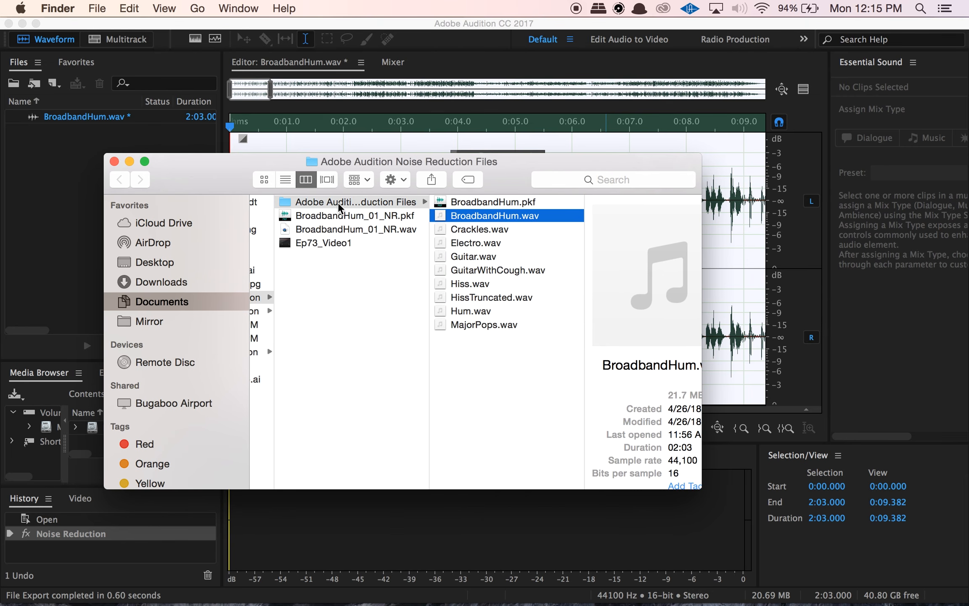
click(385, 230)
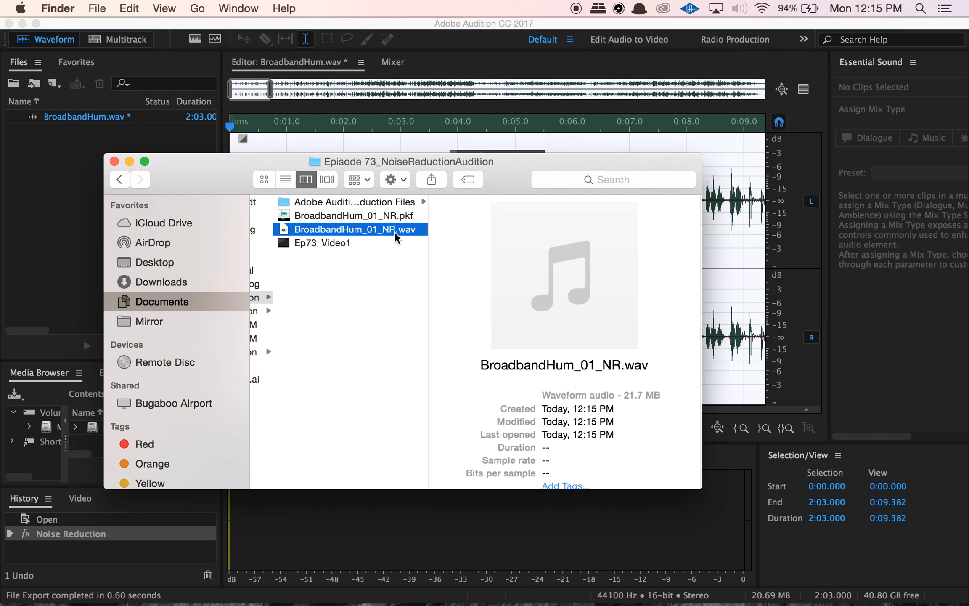
- Open the exported BroadbandHum_01_NR.wav in QuickTime Player, play it briefly, close it and return to Audition
double_click(394, 232)
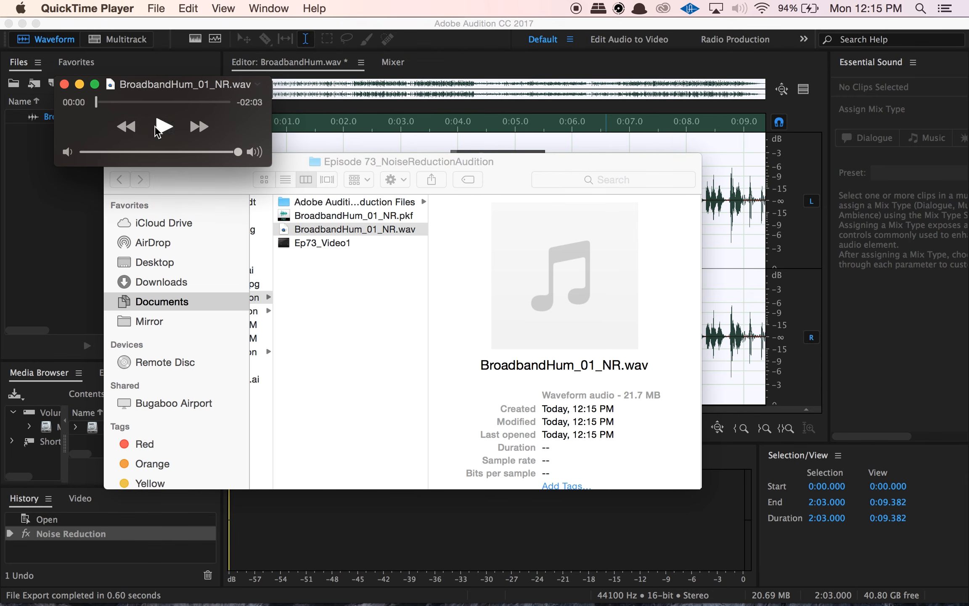
click(156, 128)
click(156, 129)
click(64, 85)
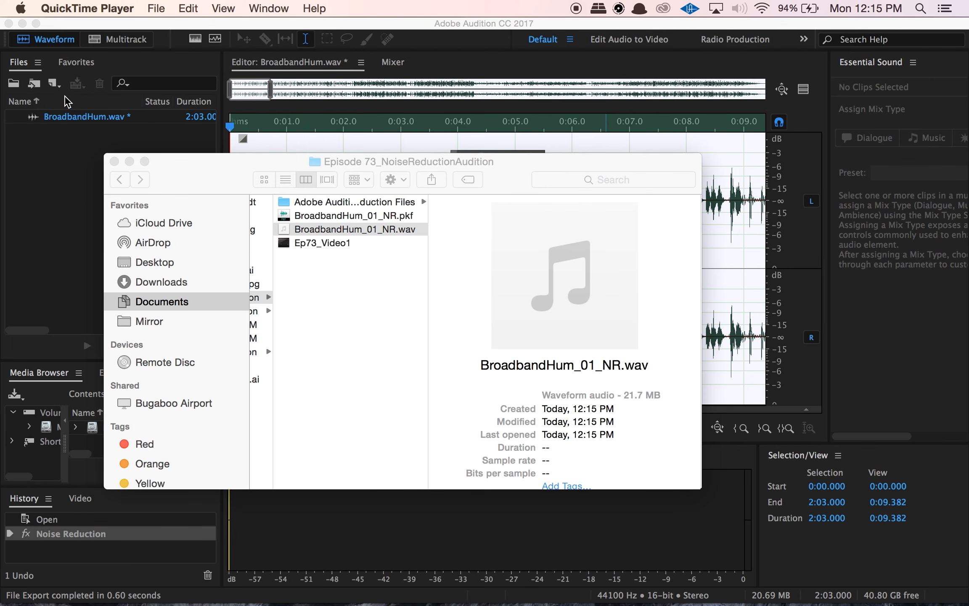
click(286, 539)
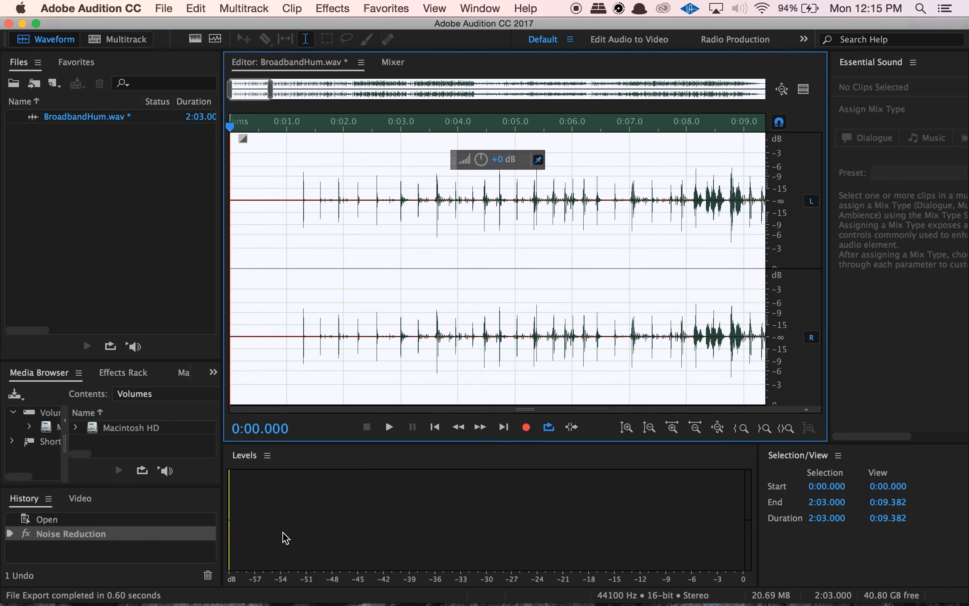